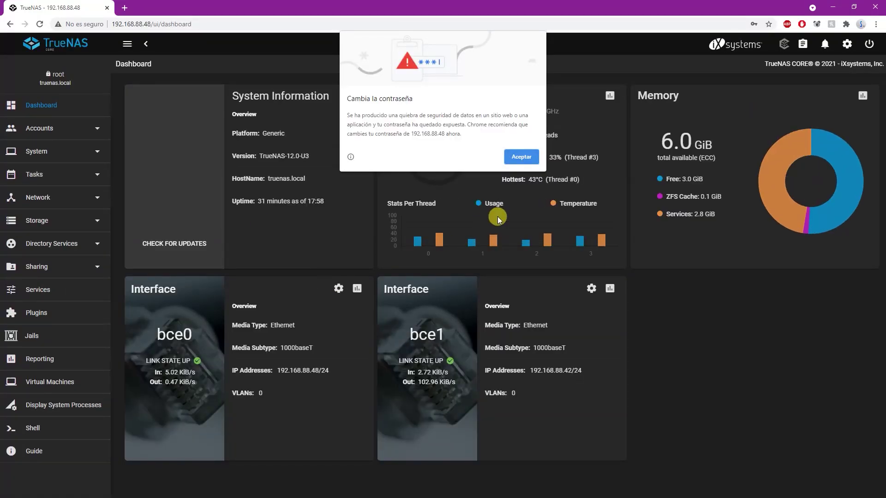
# Step: Dismiss the browser's password alert and display the list of storage disks
pyautogui.click(510, 159)
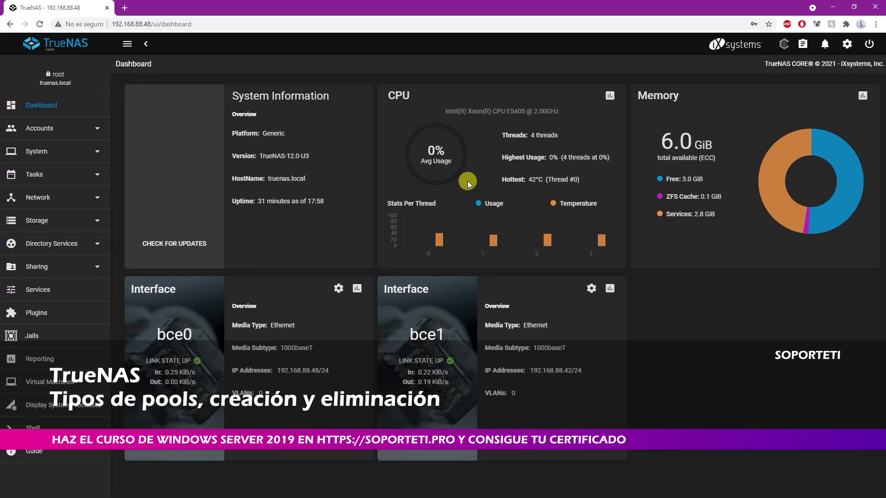
pyautogui.click(61, 223)
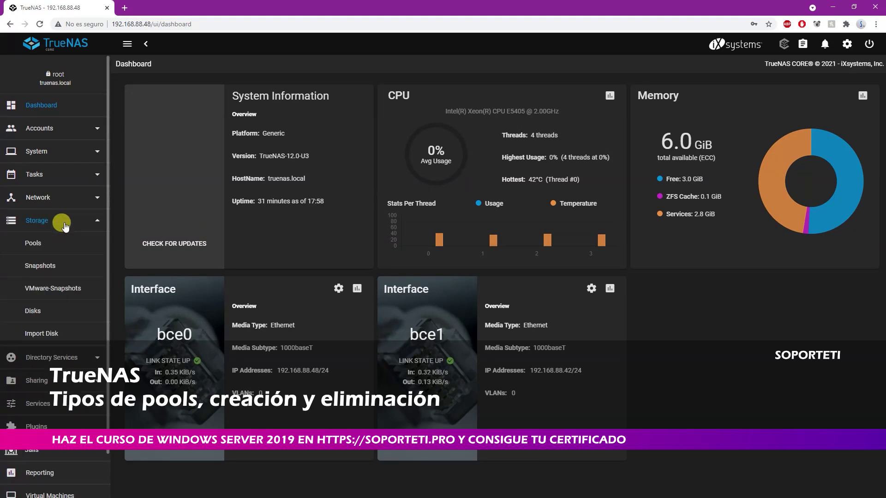
pyautogui.click(49, 312)
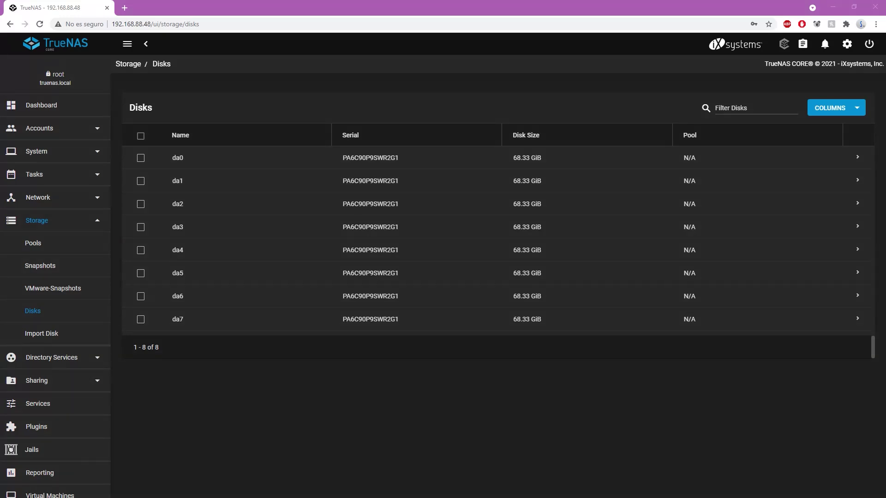
# Step: Go to the storage pools and start creating a new pool
pyautogui.click(41, 245)
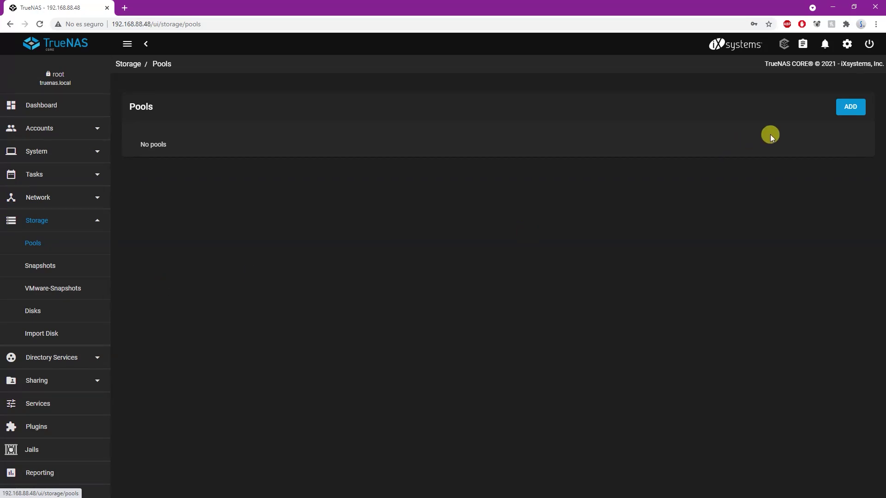
pyautogui.click(848, 110)
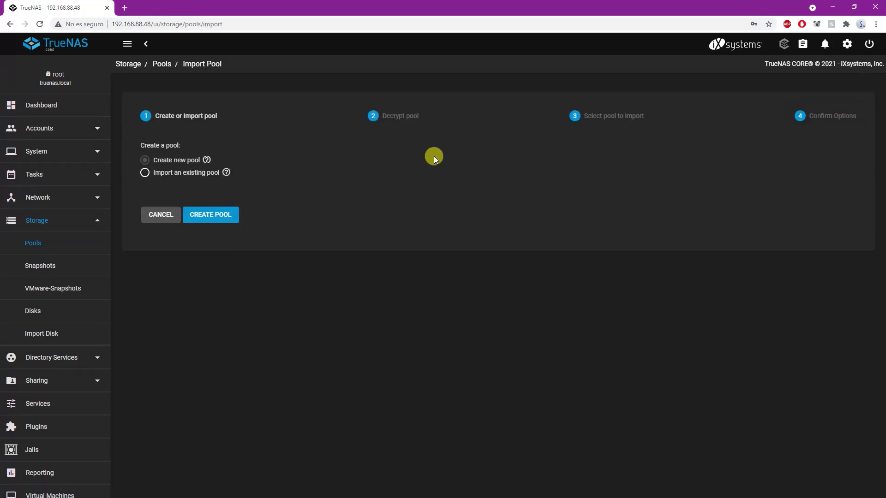
pyautogui.click(166, 215)
pyautogui.click(843, 112)
pyautogui.click(219, 217)
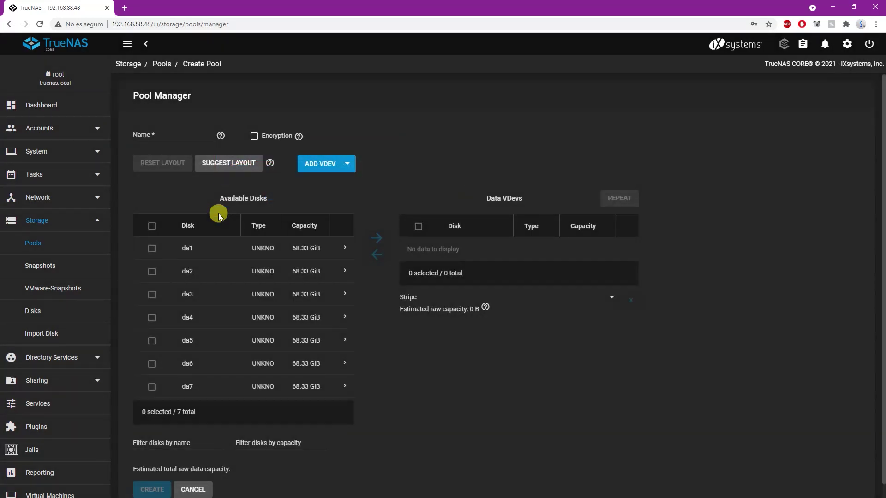
# Step: Add disk da1 to the data vdev and name the pool Stripe
pyautogui.click(151, 248)
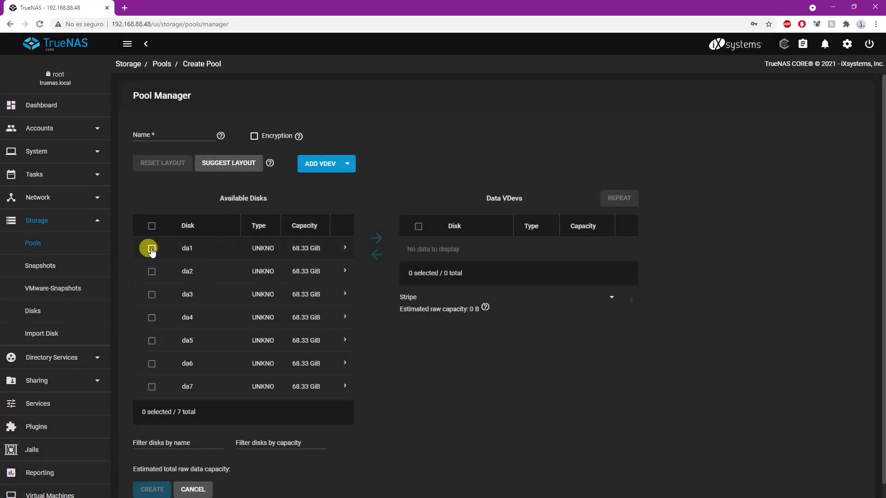
pyautogui.click(376, 238)
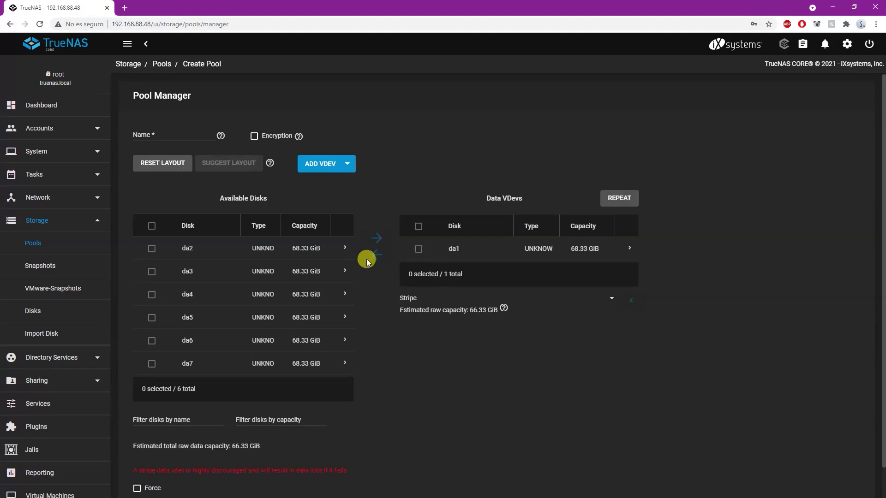
pyautogui.click(170, 132)
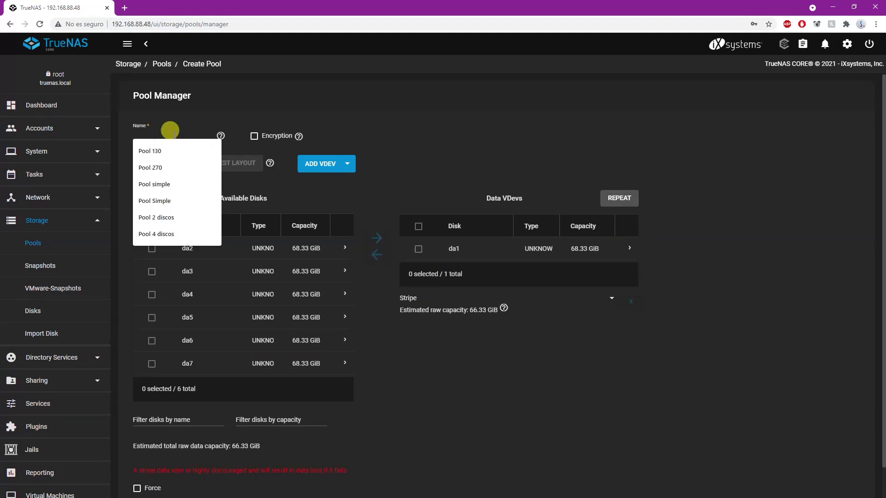
pyautogui.write('Simple')
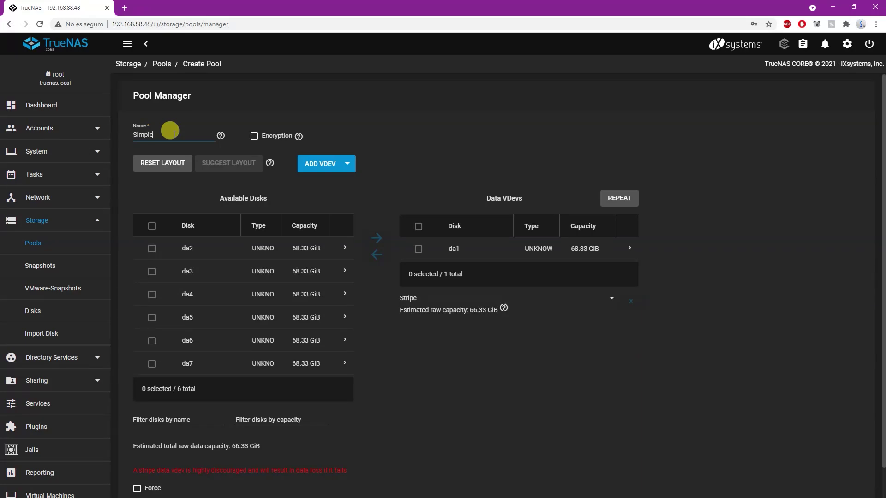
pyautogui.doubleClick(170, 132)
pyautogui.write('Stripe')
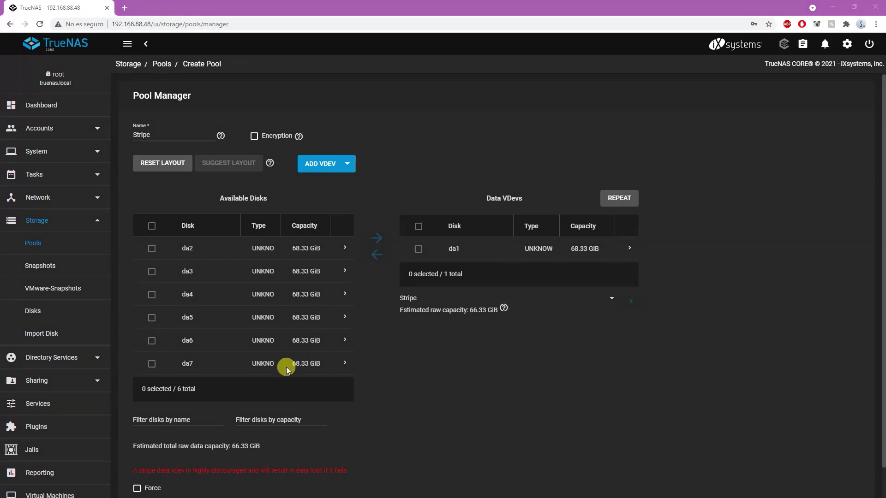
pyautogui.moveTo(287, 364); pyautogui.dragTo(394, 303)
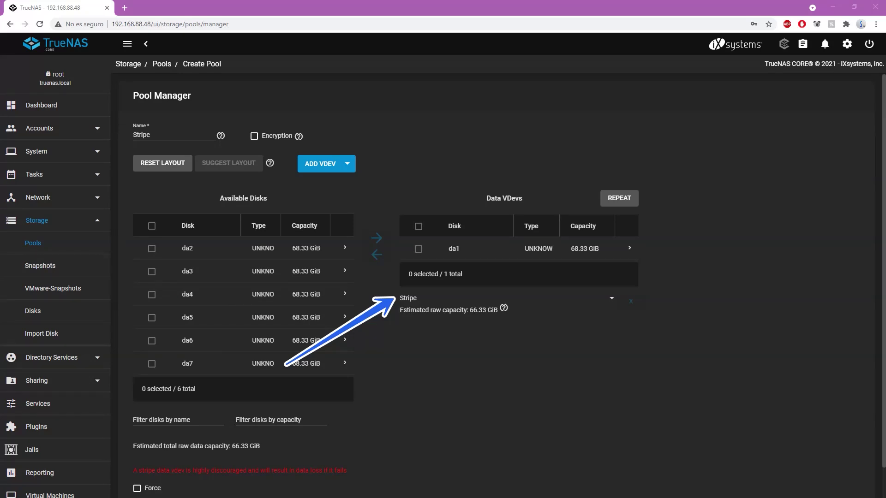
pyautogui.press('Escape')
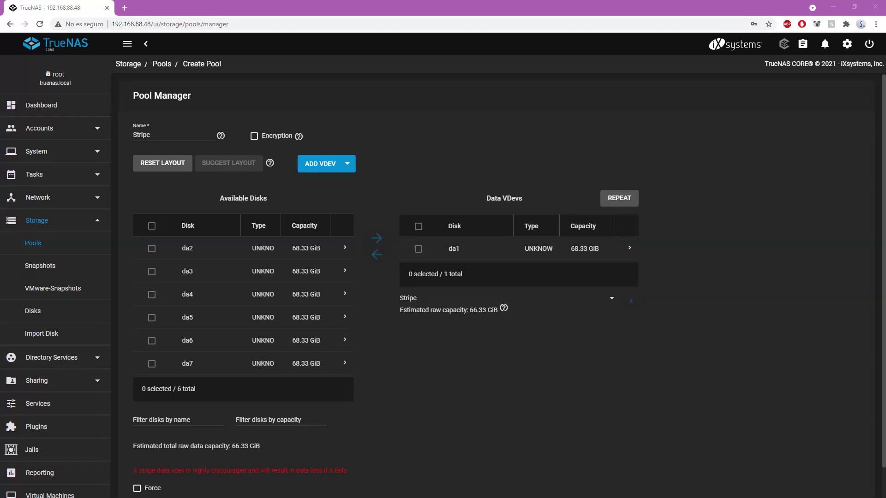
pyautogui.moveTo(482, 403); pyautogui.dragTo(352, 466)
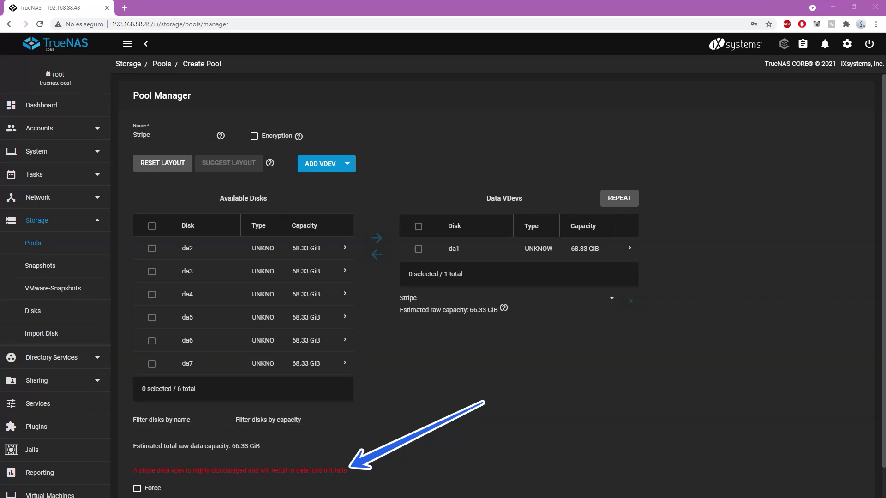
pyautogui.moveTo(128, 468); pyautogui.dragTo(356, 468)
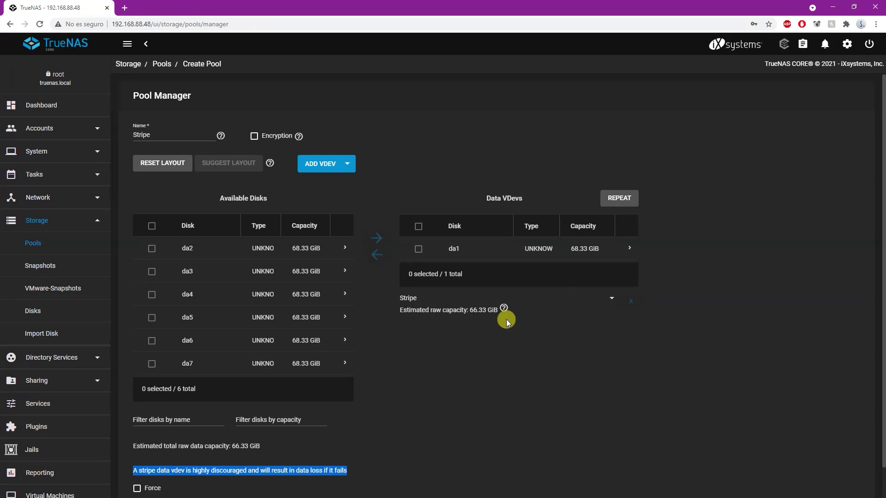
# Step: Force the single-disk stripe layout and create the Stripe pool, confirming that the added disk's contents are erased
pyautogui.click(136, 488)
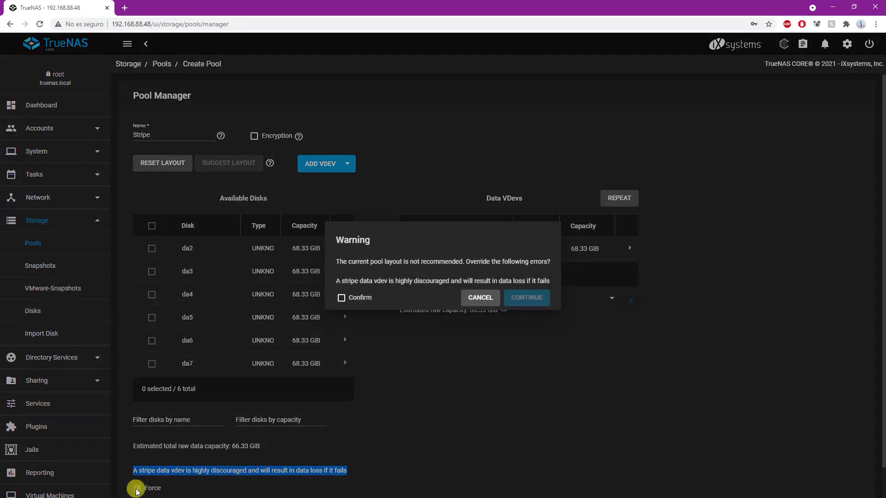
pyautogui.click(342, 298)
pyautogui.click(520, 300)
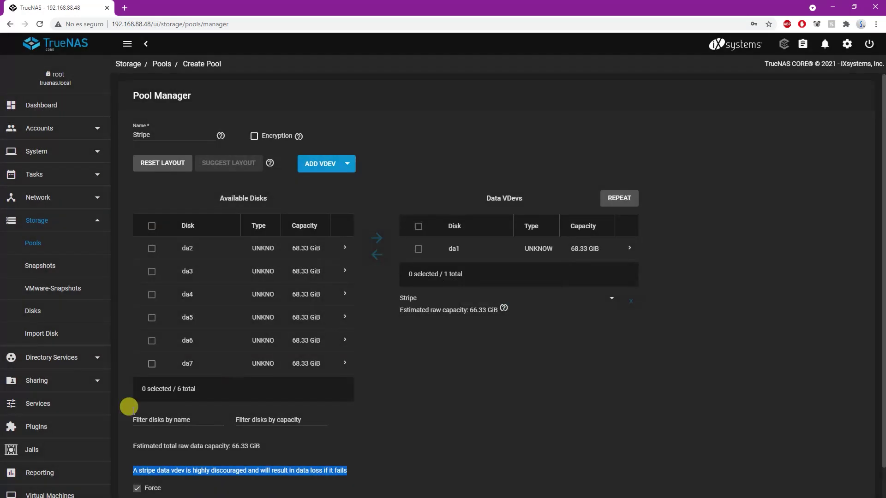
pyautogui.scroll(-1, 155, 424)
pyautogui.click(152, 475)
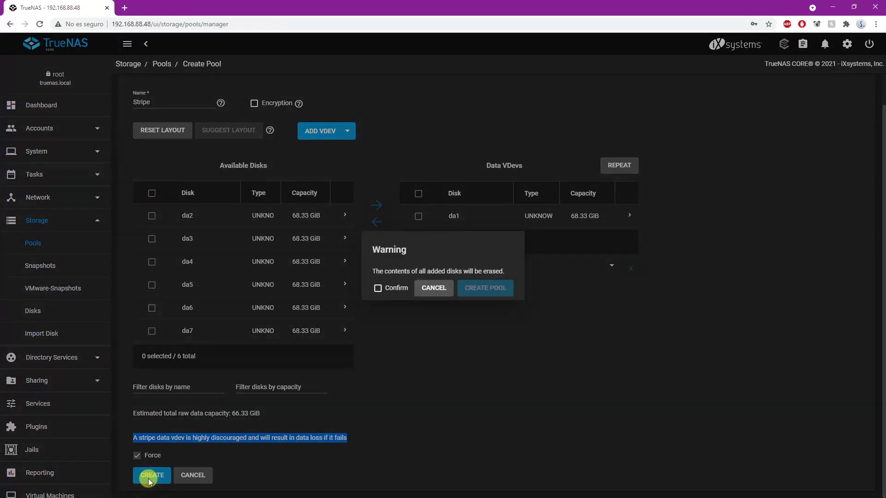
pyautogui.click(377, 288)
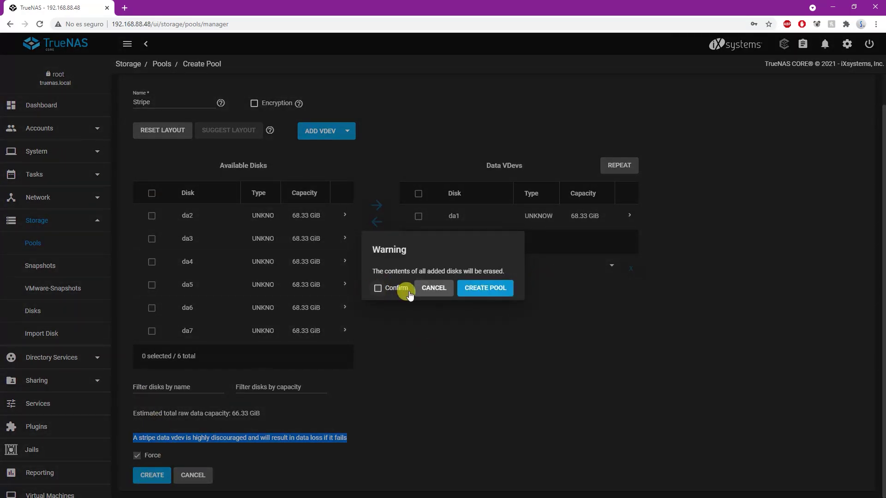
pyautogui.click(484, 288)
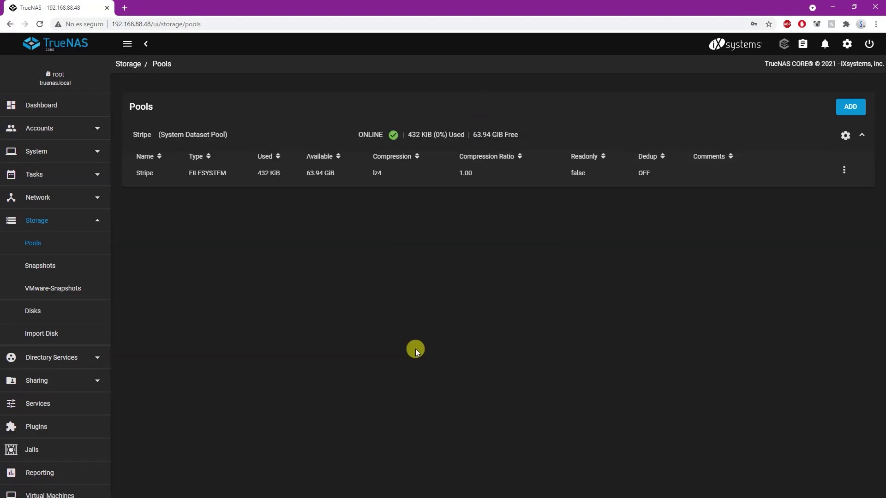
# Step: Start another new pool, select available disks da2 and da3, and name the pool Mirror
pyautogui.click(153, 180)
pyautogui.click(852, 109)
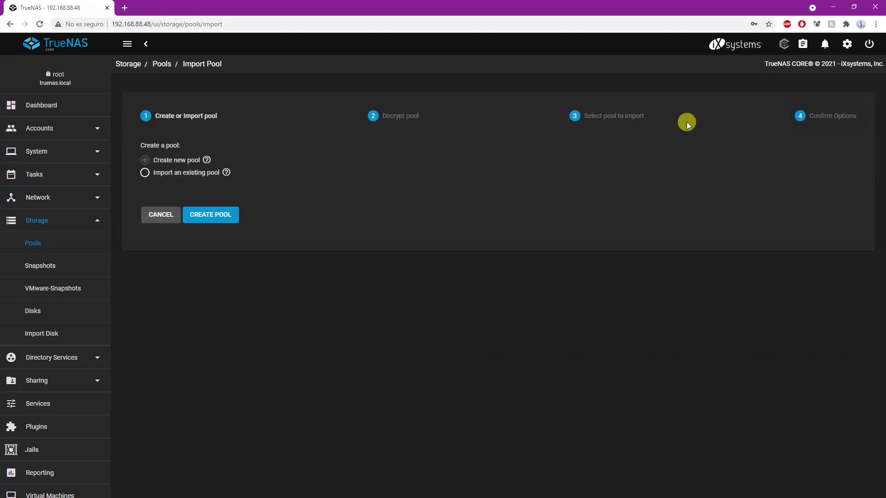
pyautogui.click(209, 216)
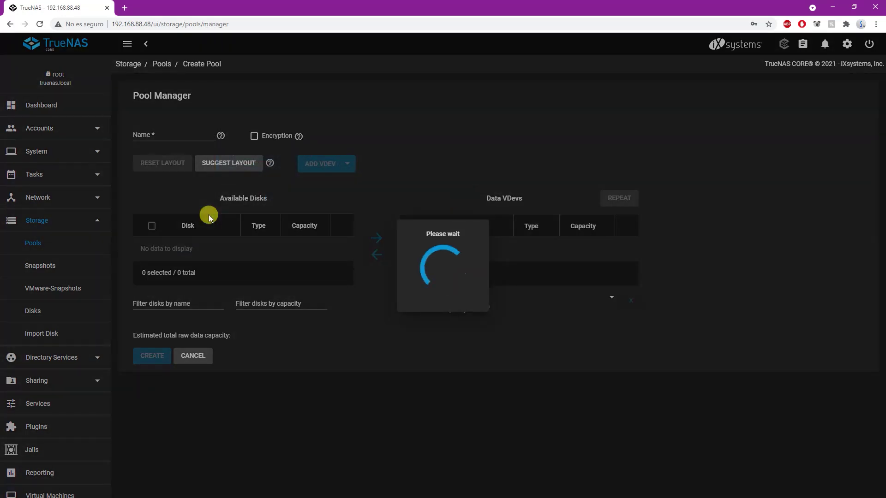
pyautogui.click(151, 272)
pyautogui.click(152, 249)
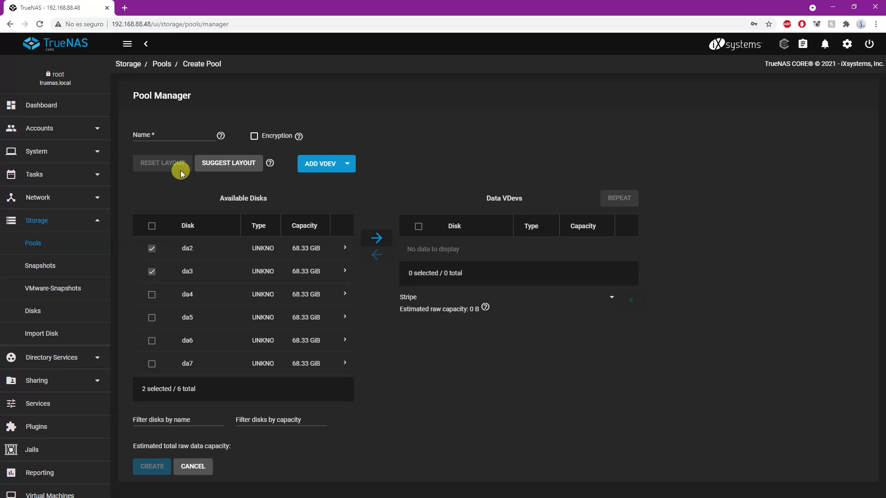
pyautogui.click(171, 132)
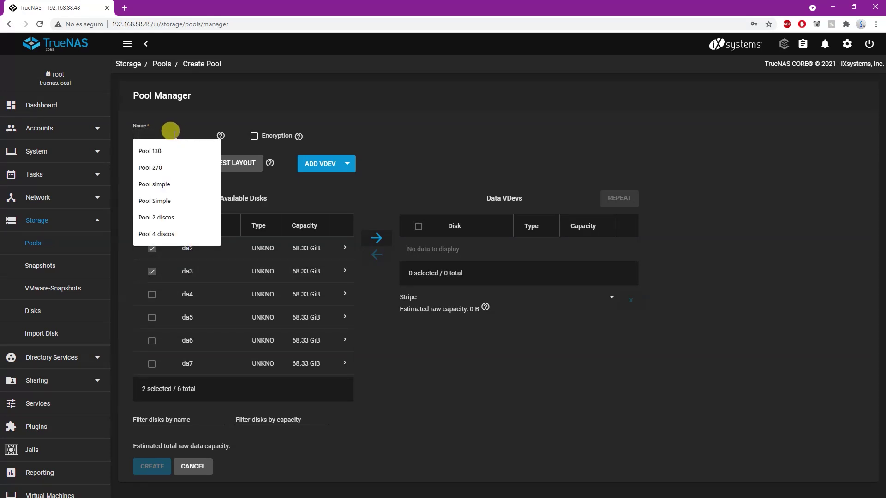
pyautogui.write('Mirror')
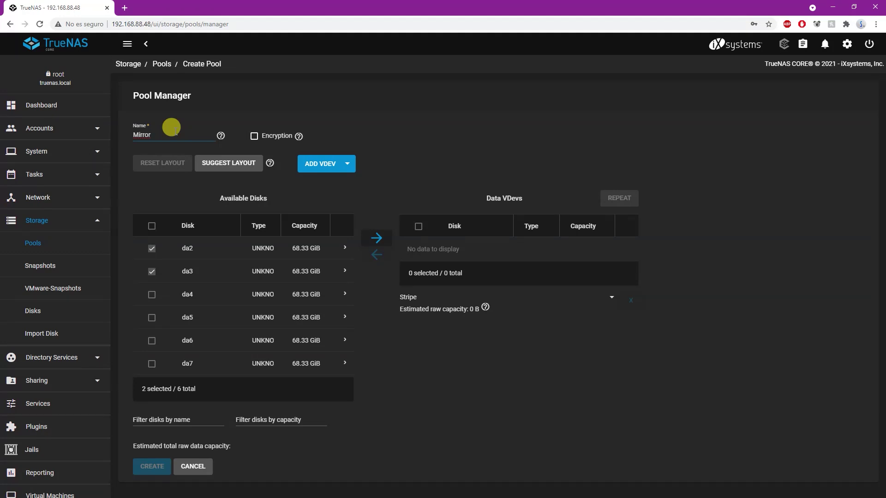
# Step: Move the selected disks da2 and da3 into the data vdev and set its layout to Stripe
pyautogui.click(433, 298)
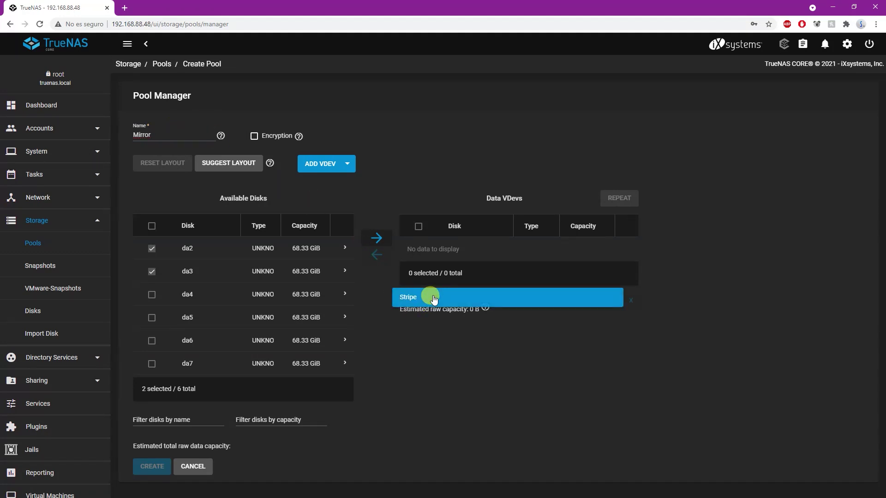
pyautogui.click(433, 298)
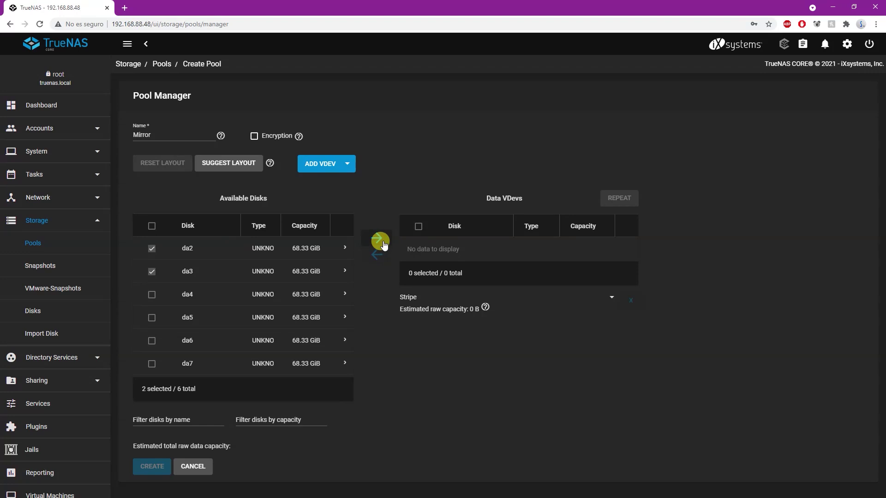
pyautogui.click(384, 245)
pyautogui.click(412, 323)
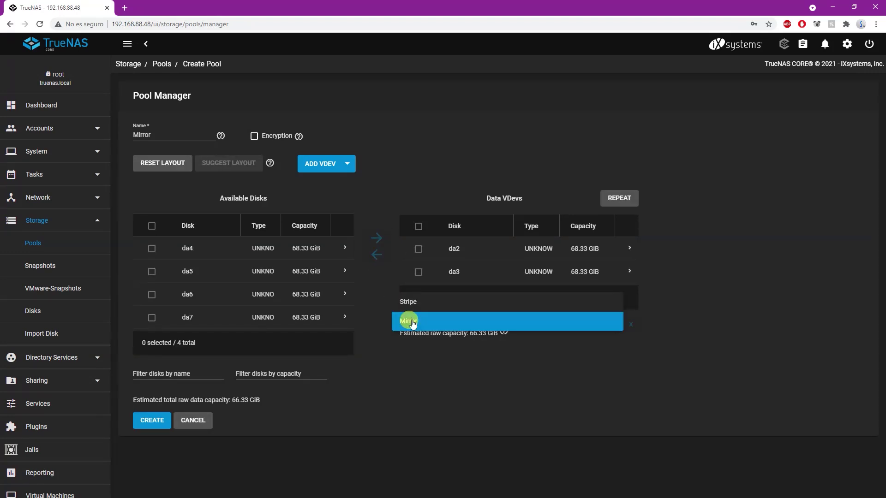
pyautogui.click(429, 305)
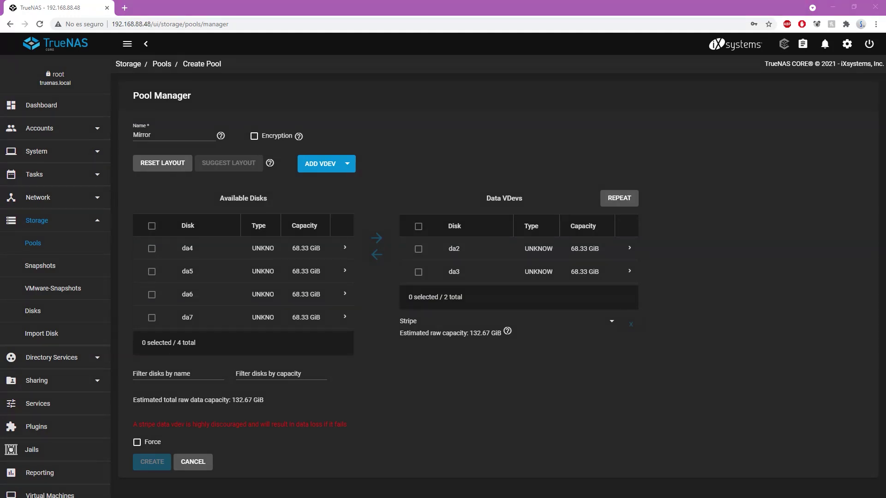
# Step: Set the layout of the two-disk data vdev to Mirror
pyautogui.moveTo(125, 382)
pyautogui.mouseDown()
pyautogui.moveTo(138, 402)
pyautogui.moveTo(283, 418)
pyautogui.mouseUp()
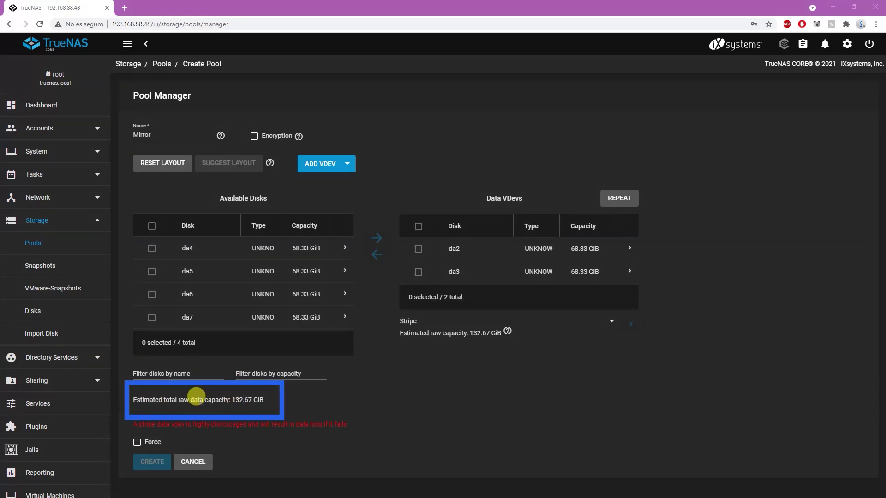
pyautogui.click(187, 397)
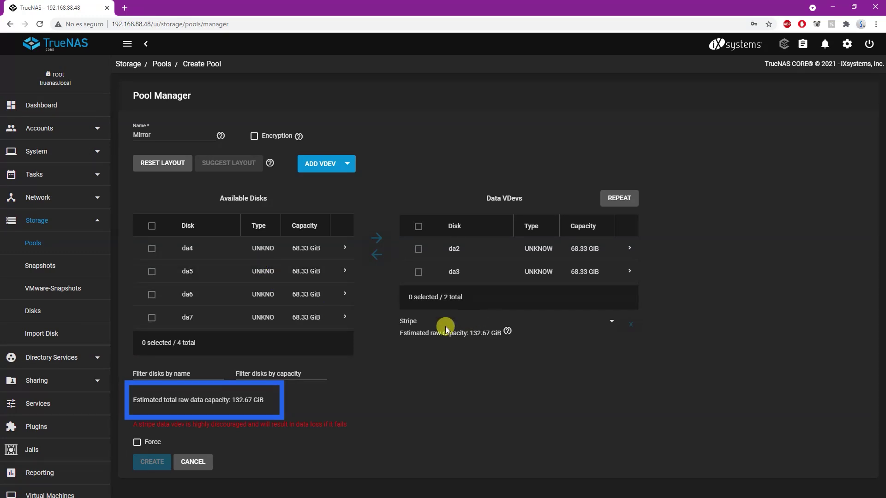
pyautogui.click(424, 325)
pyautogui.click(415, 339)
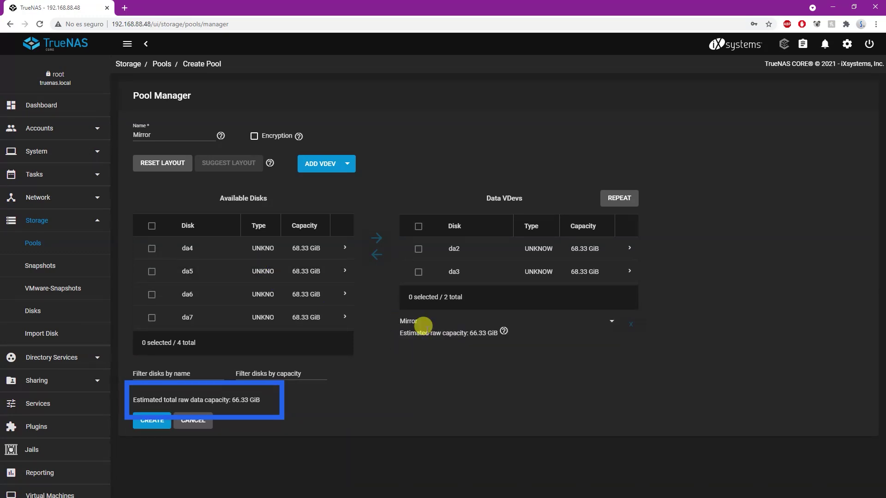
pyautogui.moveTo(249, 400); pyautogui.dragTo(232, 400)
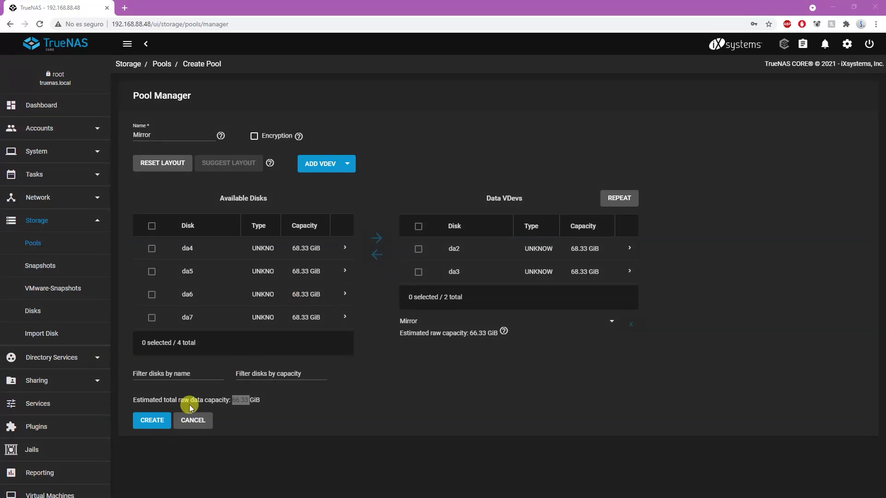
# Step: Create the Mirror pool, confirming that the contents of the added disks are erased
pyautogui.click(157, 421)
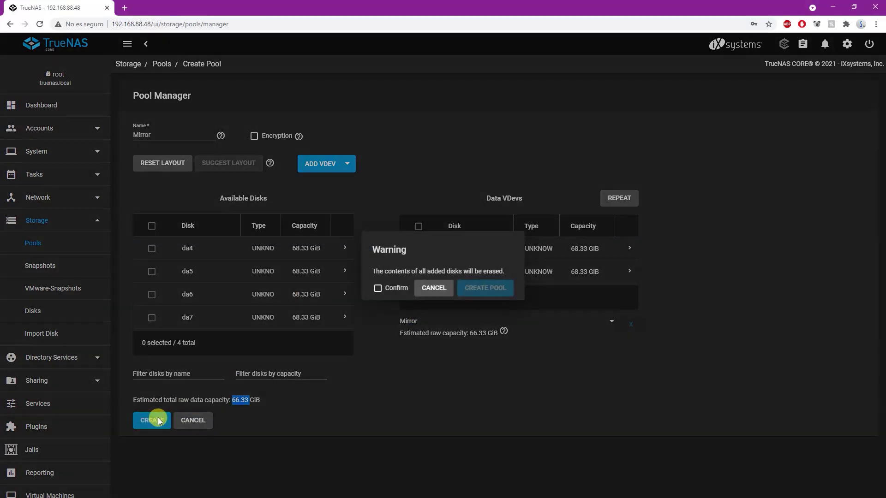
pyautogui.click(378, 288)
pyautogui.click(474, 291)
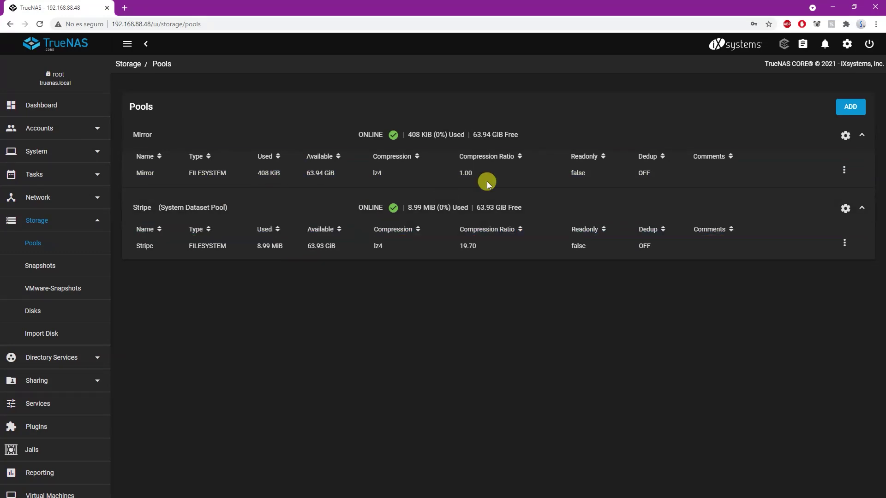
# Step: Start another new pool and move available disks da4, da5 and da6 into its data vdev
pyautogui.click(840, 108)
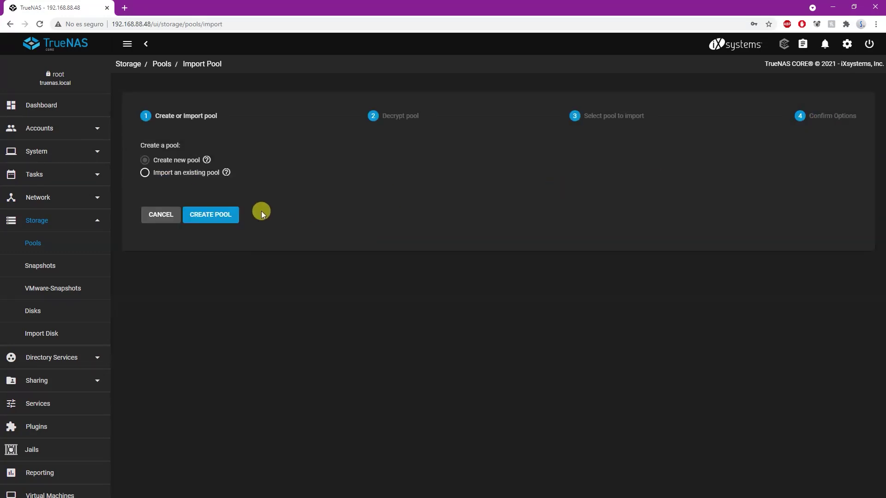
pyautogui.click(205, 216)
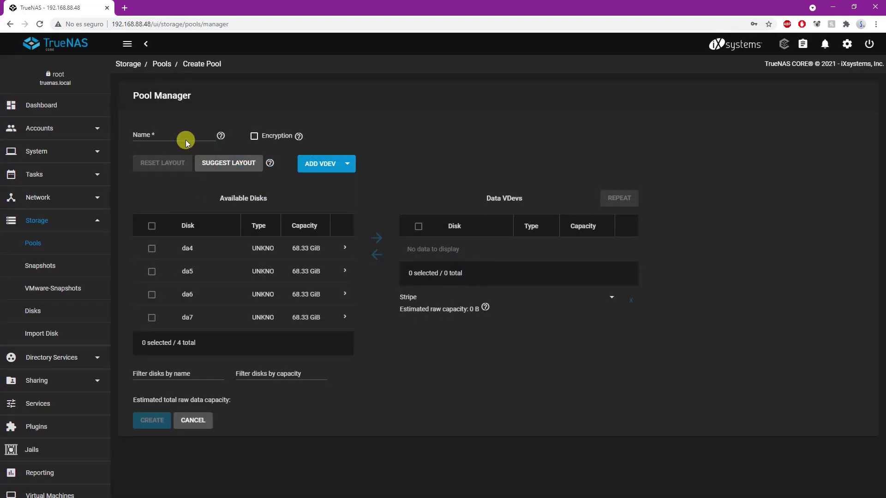
pyautogui.click(152, 249)
pyautogui.click(152, 271)
pyautogui.click(152, 294)
pyautogui.click(376, 241)
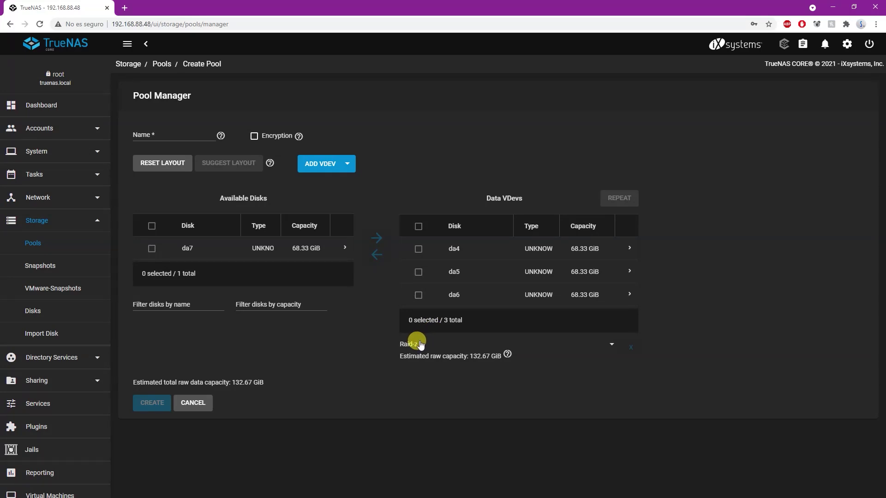
# Step: Try the Mirror layout on the three-disk data vdev, return it to Raid-z and compare the estimated capacity
pyautogui.click(589, 341)
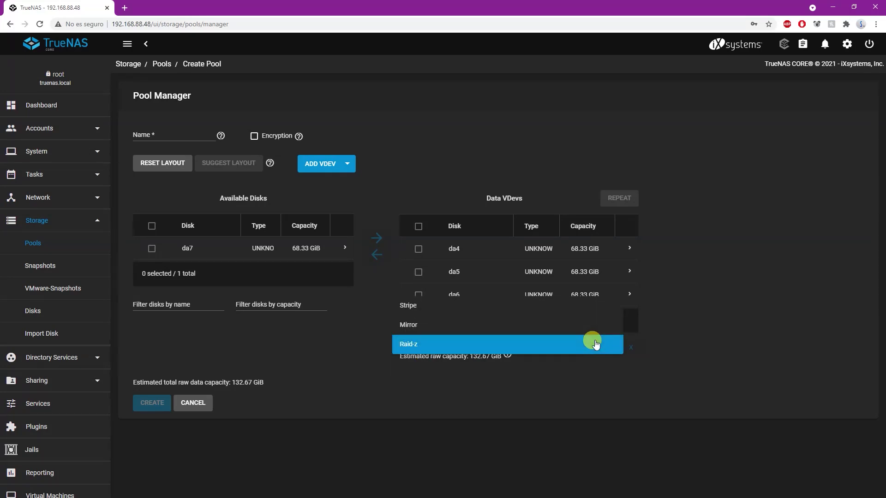
pyautogui.click(433, 325)
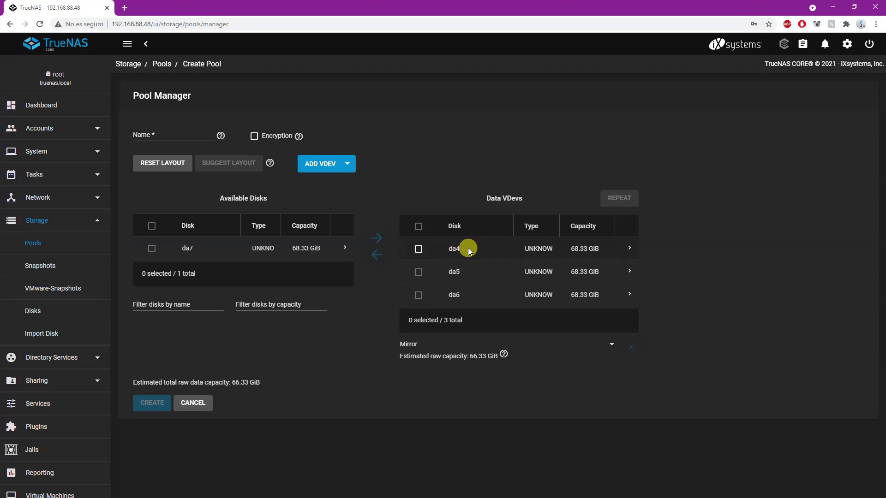
pyautogui.click(409, 344)
pyautogui.click(409, 362)
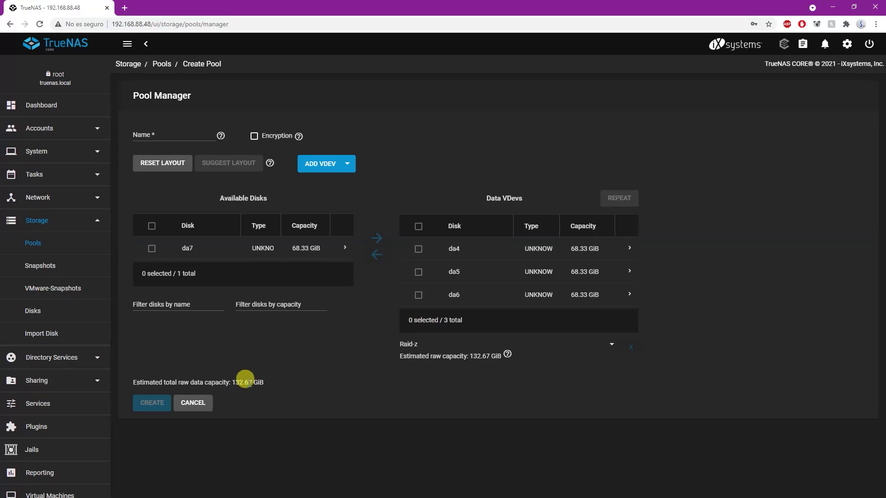
pyautogui.moveTo(232, 382); pyautogui.dragTo(248, 382)
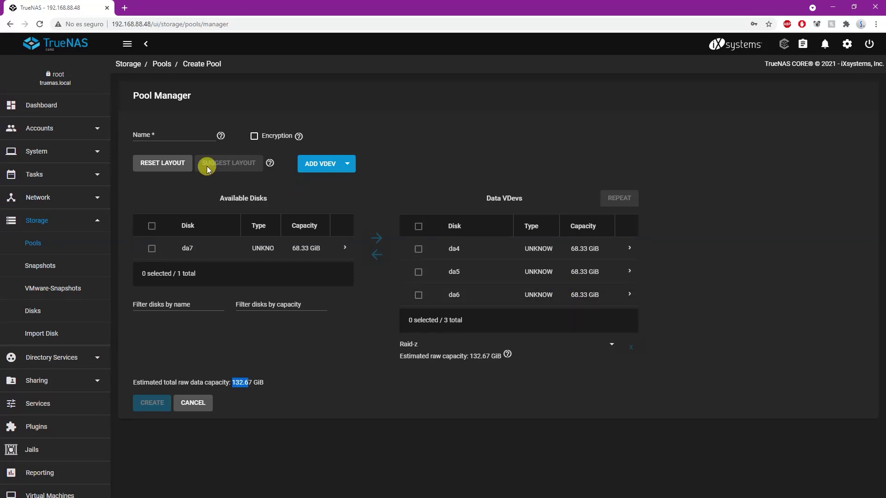
# Step: Name the pool RaidZ and create it, confirming that the contents of the added disks are erased
pyautogui.click(177, 135)
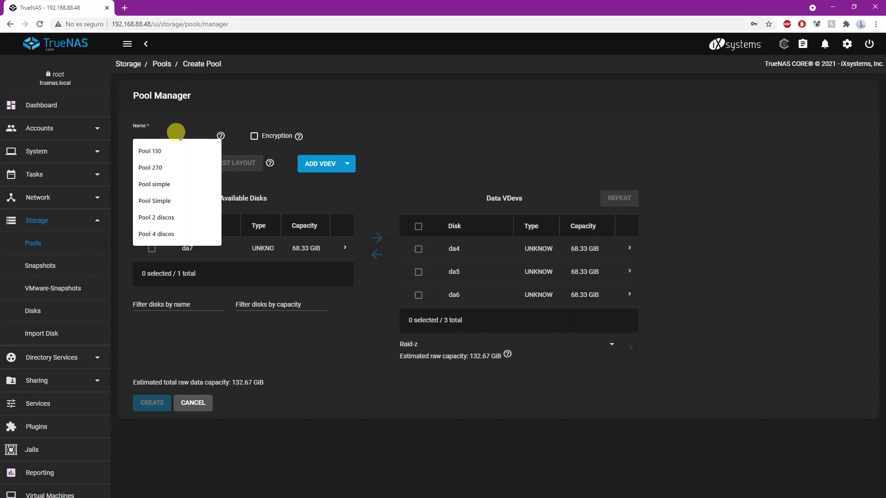
pyautogui.write('RaidZ')
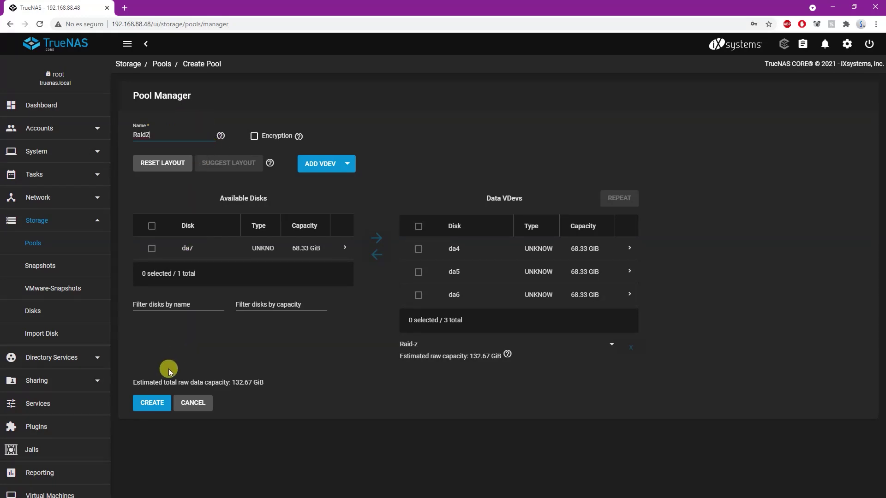
pyautogui.click(149, 406)
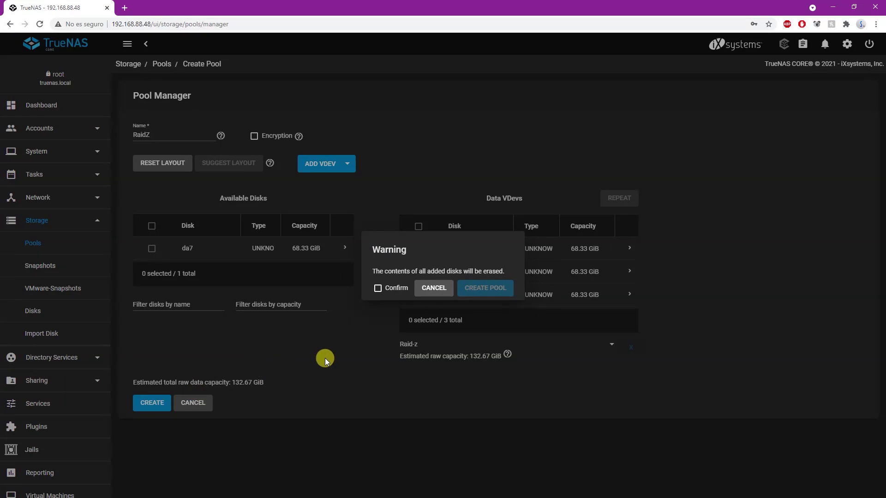
pyautogui.click(375, 289)
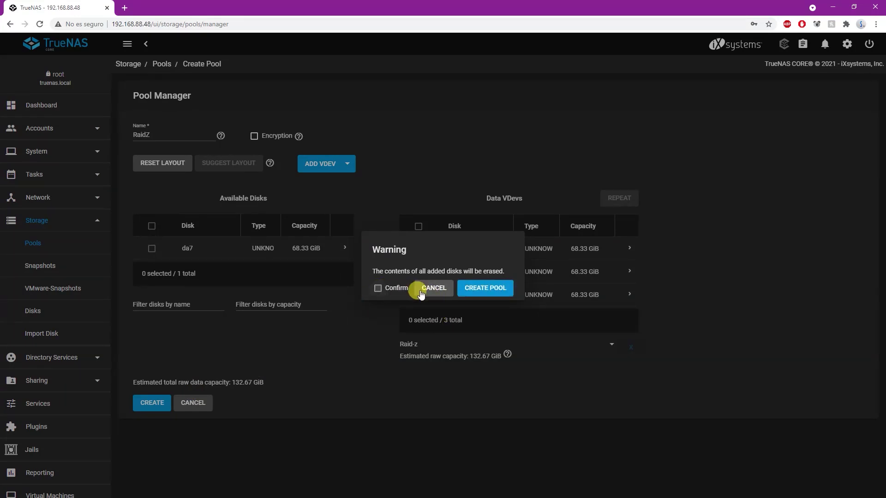
pyautogui.click(482, 288)
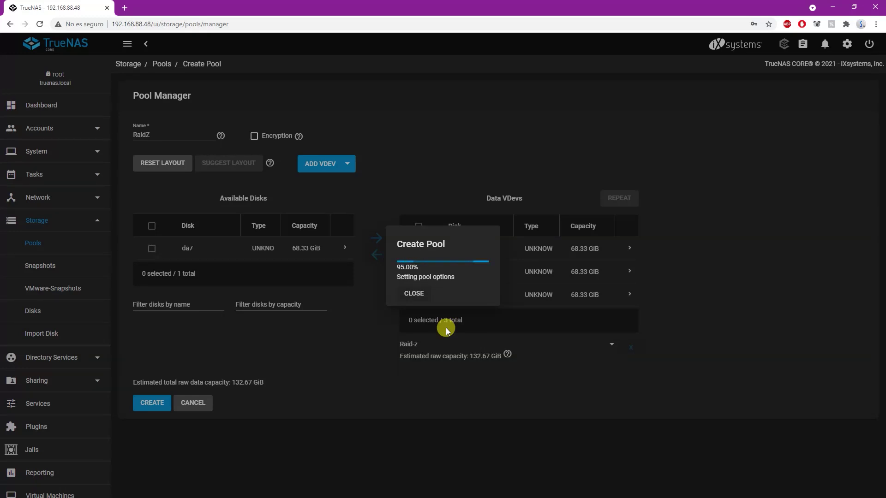
pyautogui.click(412, 296)
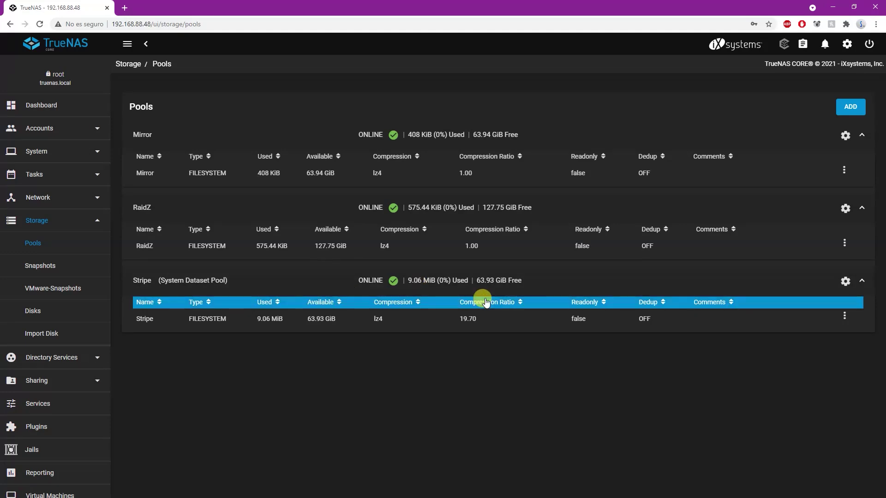
# Step: Export/disconnect the Stripe pool without destroying its data, confirming the operation
pyautogui.click(844, 282)
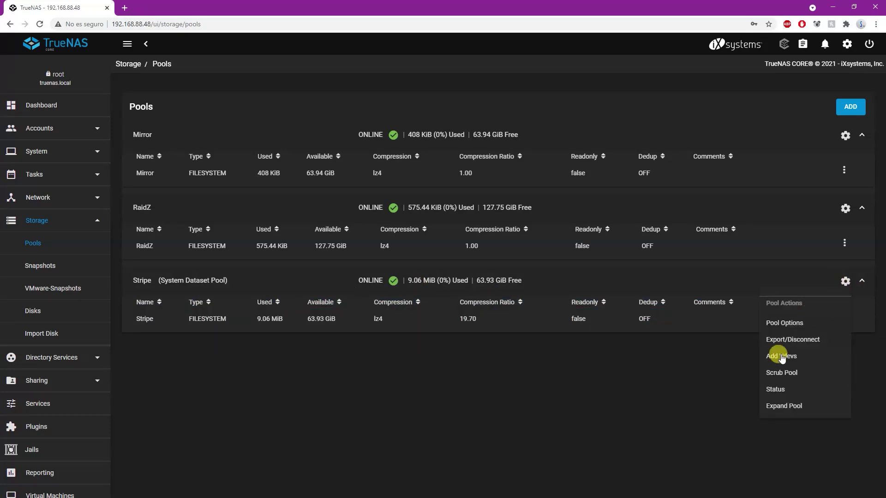
pyautogui.click(786, 339)
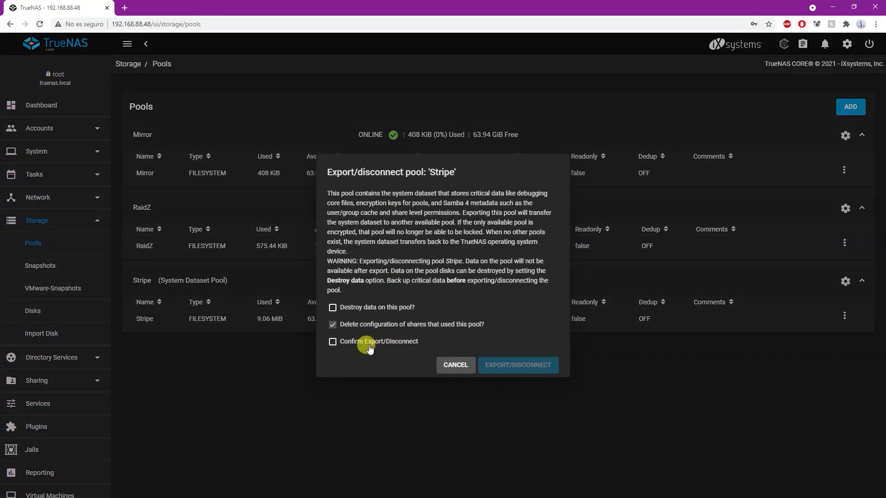
pyautogui.click(346, 341)
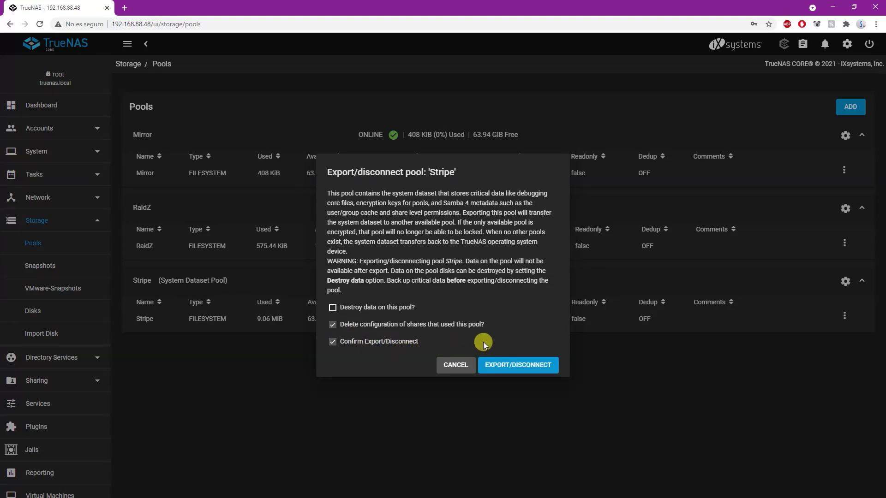
pyautogui.click(514, 366)
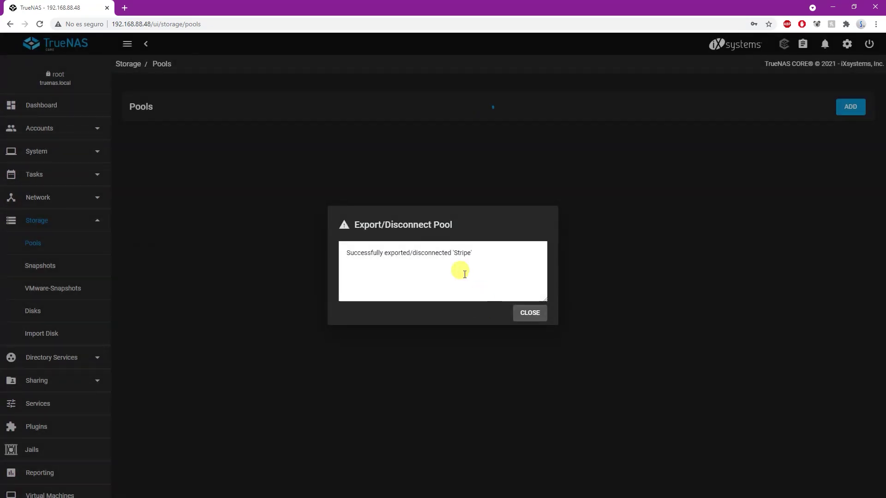
pyautogui.click(524, 314)
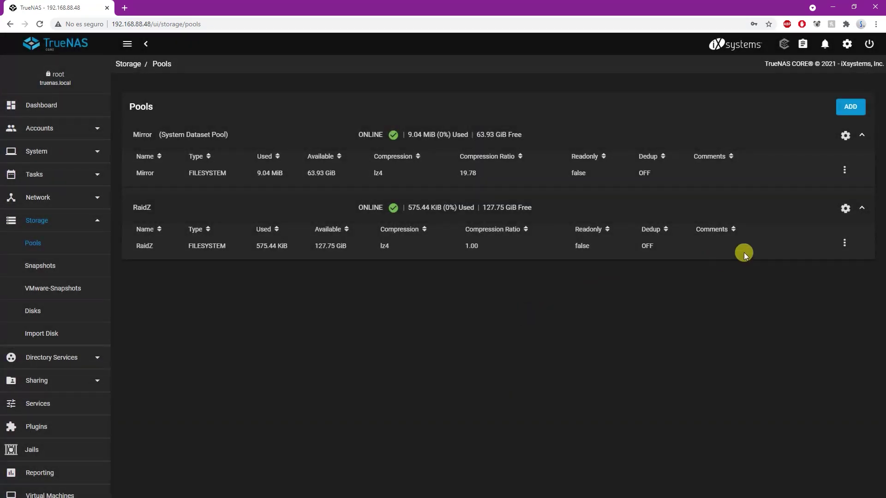
# Step: Export/disconnect the RaidZ pool without destroying its data, confirming the operation
pyautogui.click(844, 208)
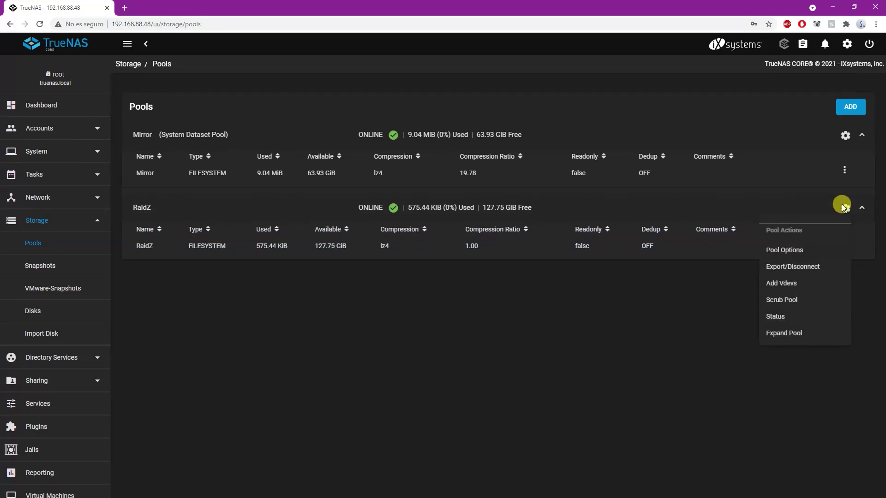
pyautogui.click(803, 268)
pyautogui.click(383, 307)
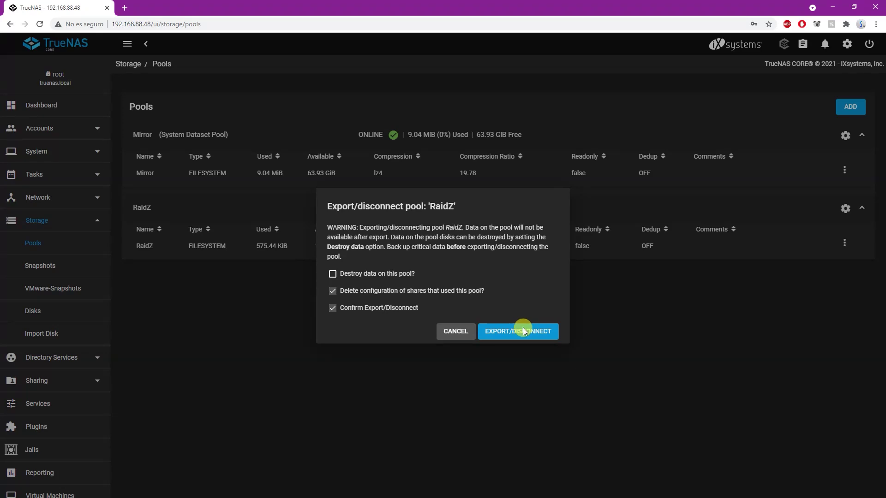
pyautogui.click(522, 329)
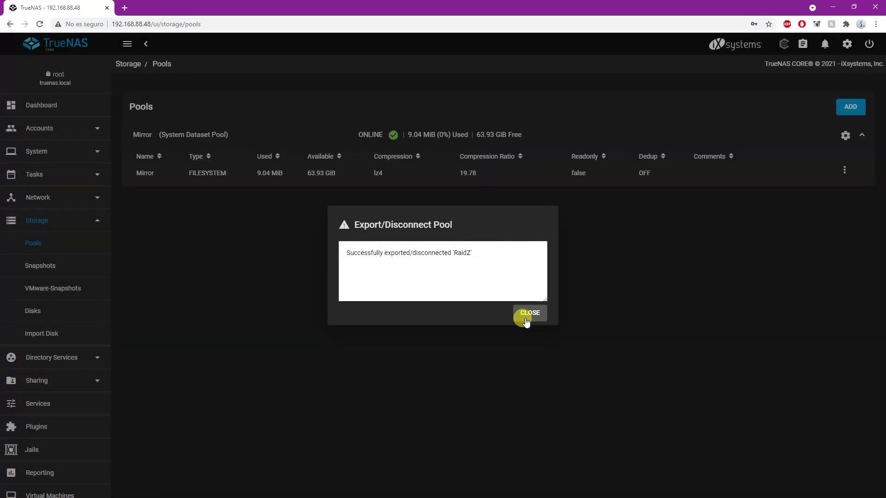
pyautogui.click(526, 318)
# Step: Export/disconnect the remaining Mirror pool, confirming the operation
pyautogui.click(840, 136)
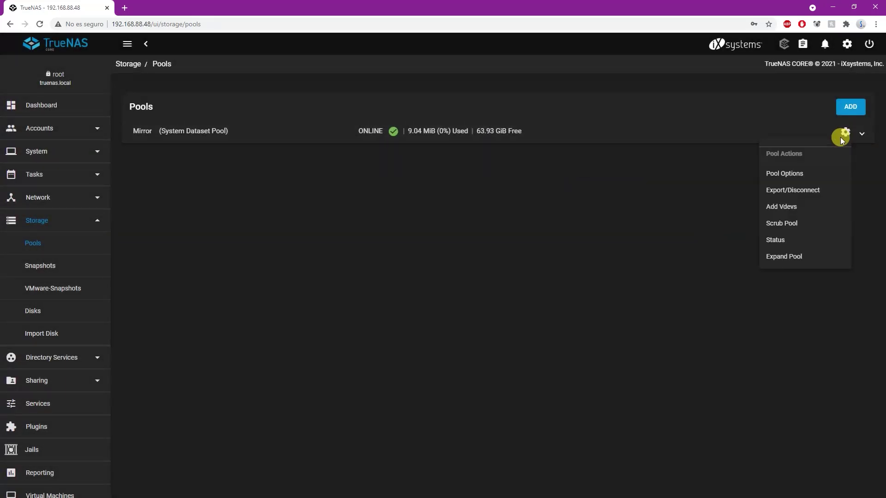
pyautogui.click(782, 190)
pyautogui.click(360, 344)
pyautogui.click(496, 365)
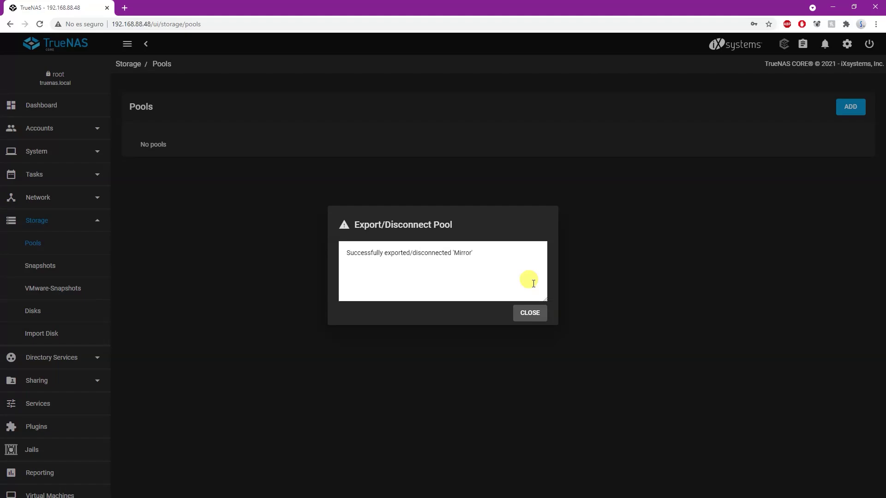
pyautogui.click(530, 313)
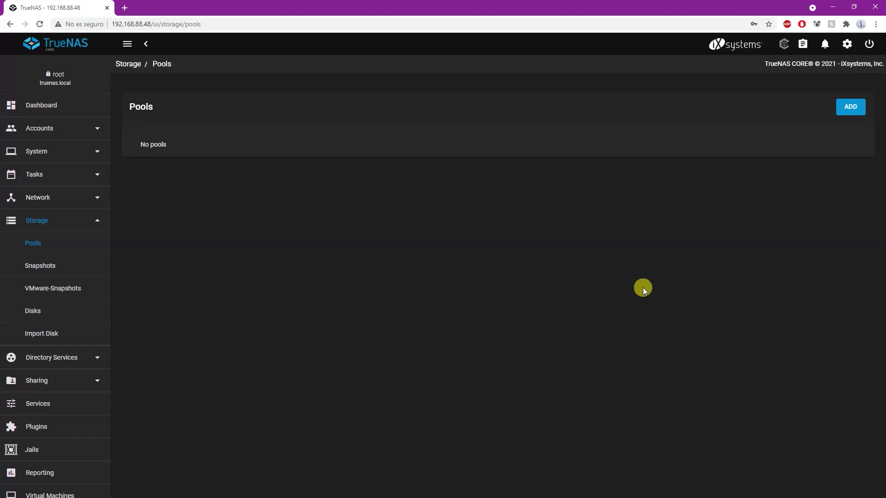
# Step: Start a new pool and move available disks da1, da2 and da3 into its data vdev
pyautogui.click(849, 108)
pyautogui.click(199, 216)
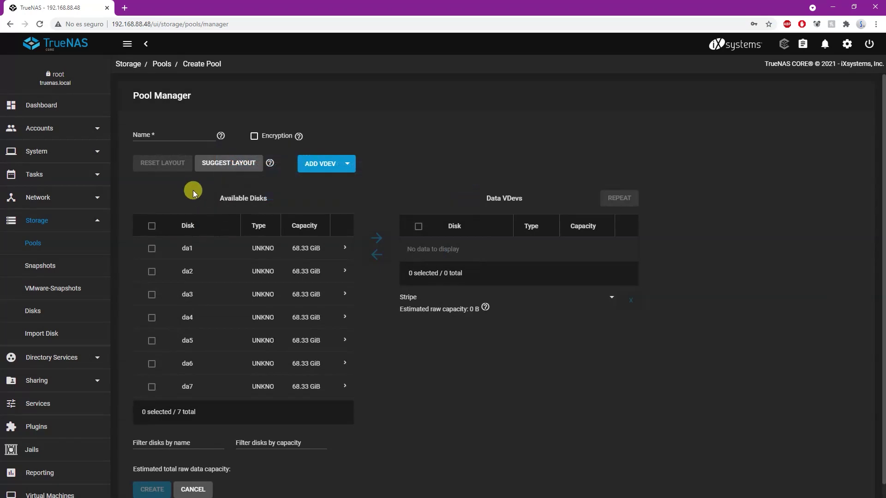
pyautogui.click(152, 249)
pyautogui.click(151, 271)
pyautogui.click(151, 296)
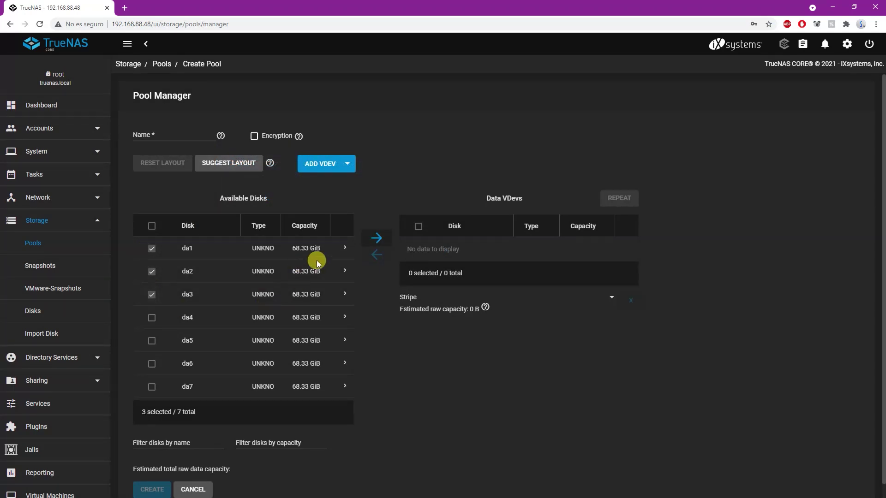
pyautogui.click(376, 238)
# Step: Try the Stripe and Mirror layouts on the data vdev of da1, da2 and da3, and return it to Raid-z
pyautogui.click(435, 350)
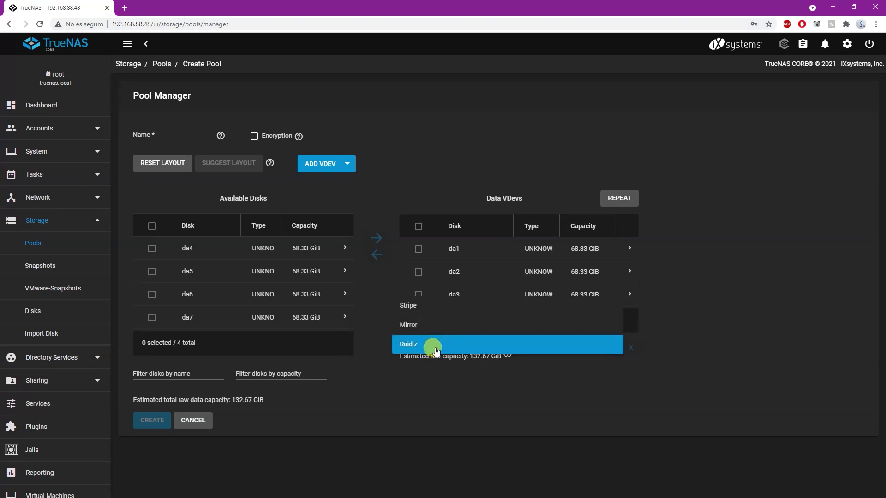
pyautogui.click(434, 307)
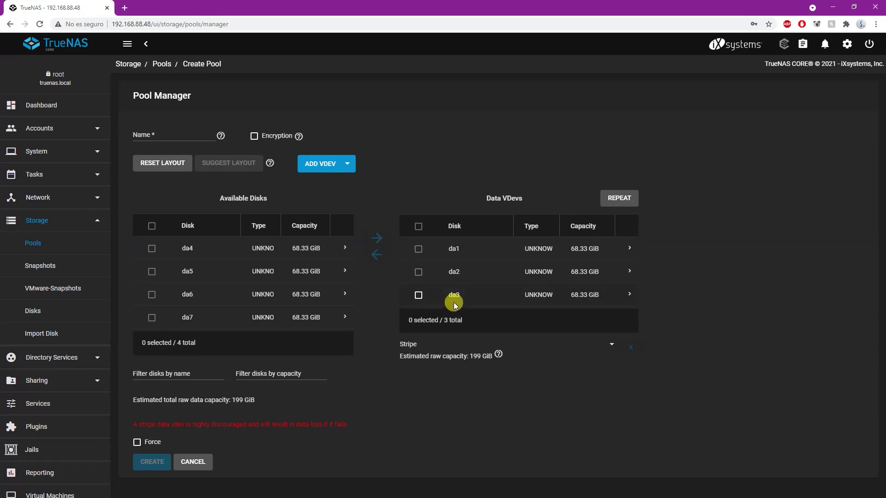
pyautogui.click(422, 343)
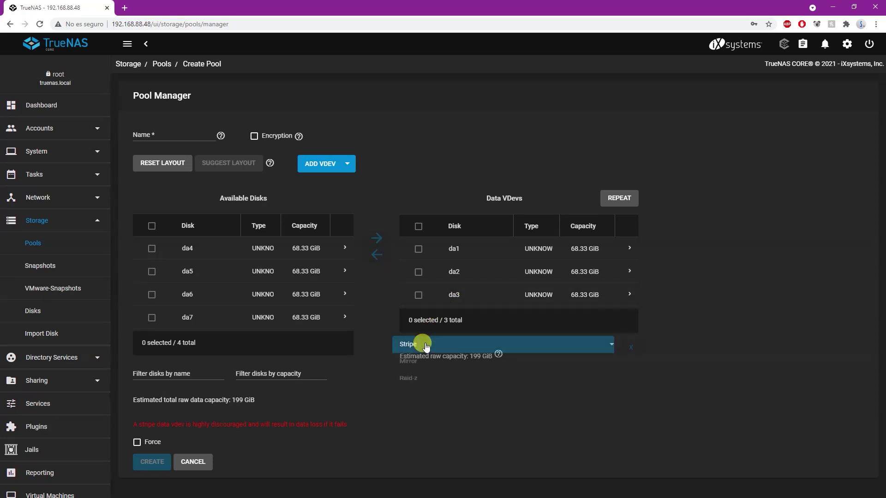
pyautogui.click(420, 366)
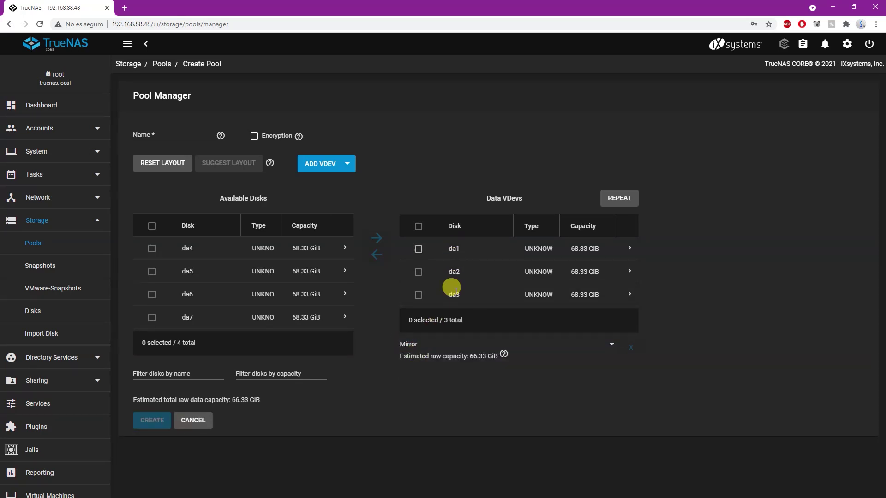
pyautogui.click(430, 350)
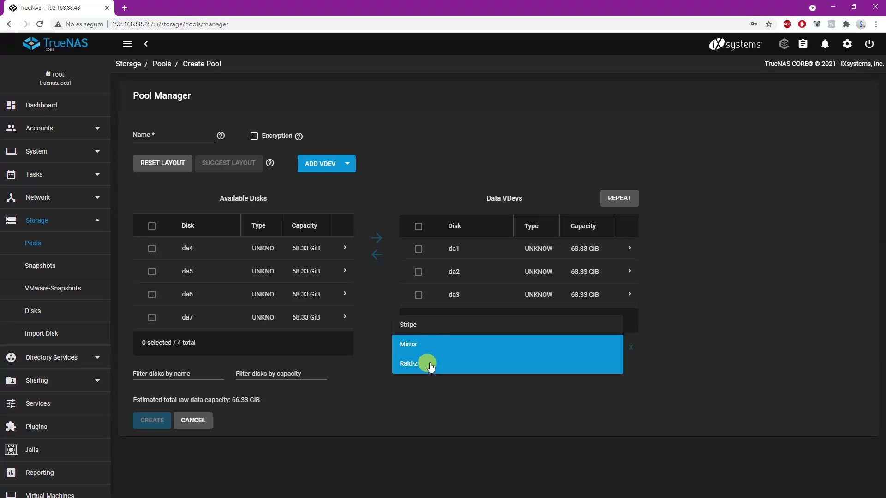
pyautogui.click(429, 364)
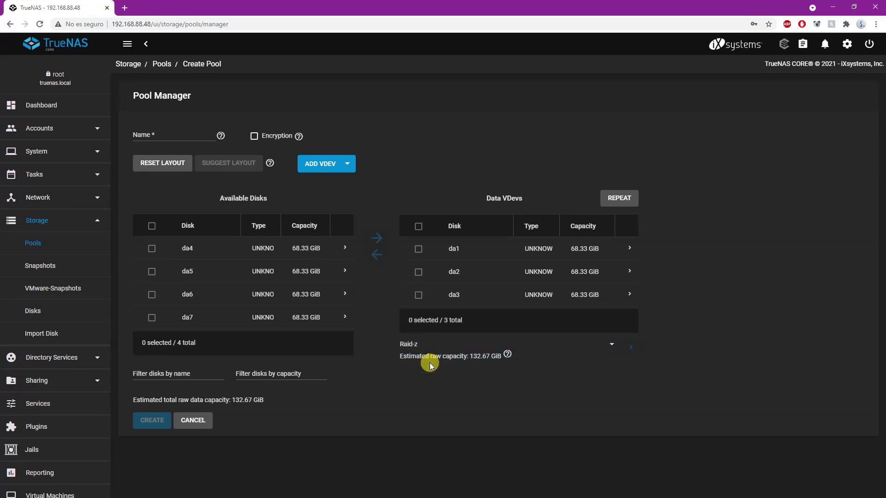
# Step: Add disk da4 to the data vdev and view the layout types available for four disks
pyautogui.click(151, 248)
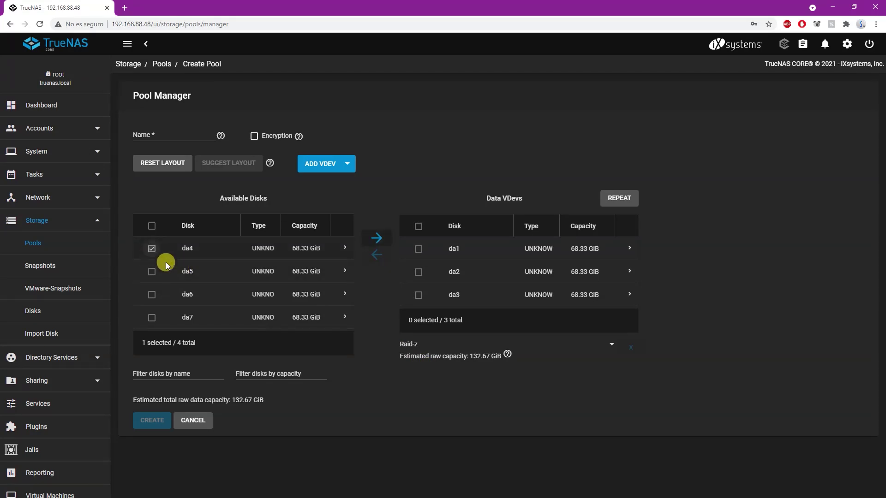
pyautogui.click(376, 237)
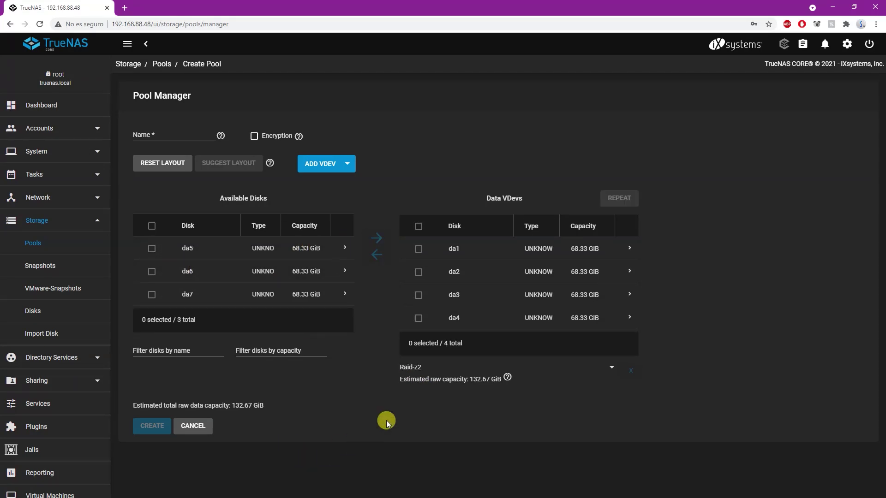
pyautogui.click(437, 367)
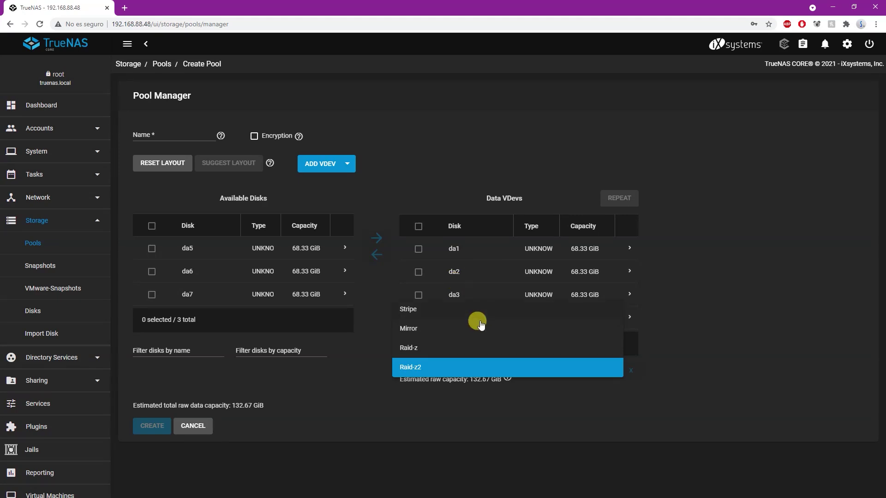
pyautogui.click(401, 424)
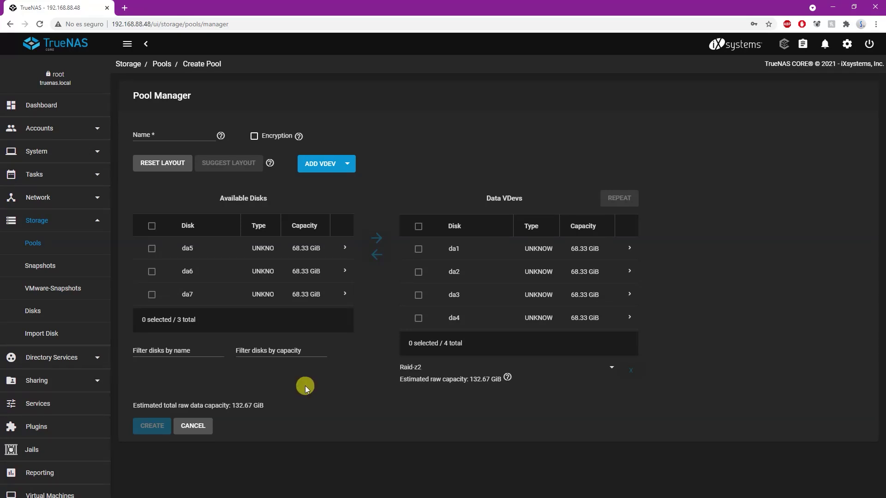
# Step: Try the Raid-z layout on the four-disk data vdev, and return it to Raid-z2
pyautogui.click(415, 367)
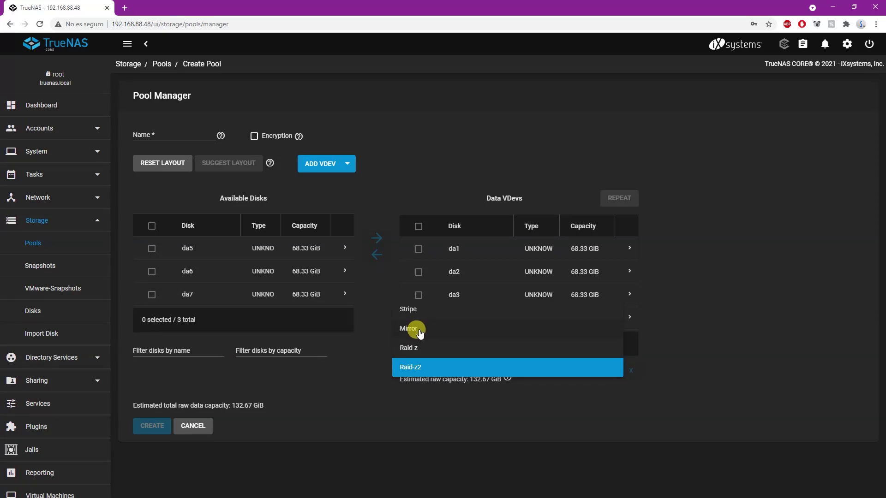
pyautogui.click(411, 348)
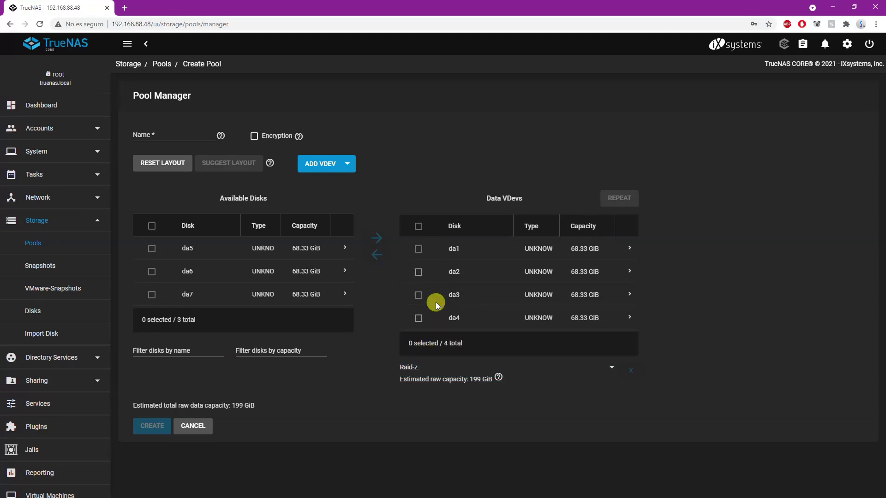
pyautogui.click(422, 370)
pyautogui.click(422, 388)
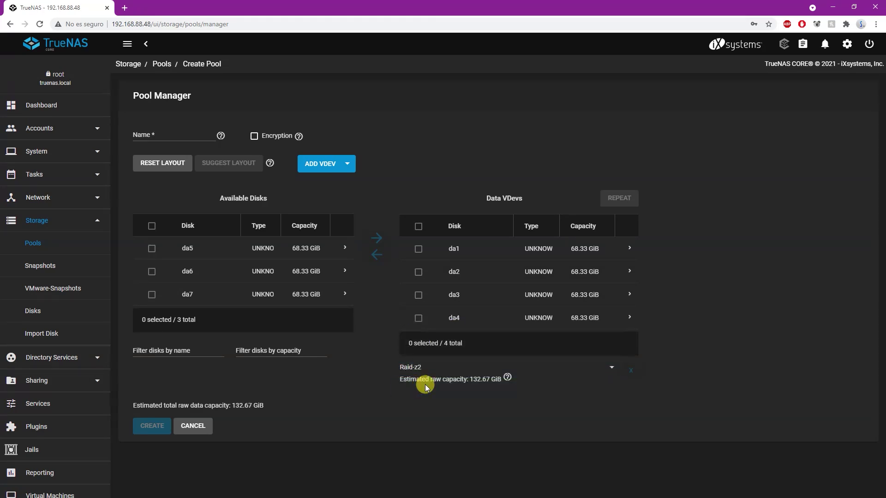
# Step: Add disk da5 to the data vdev and view the layout types available for five disks
pyautogui.click(152, 249)
pyautogui.click(369, 244)
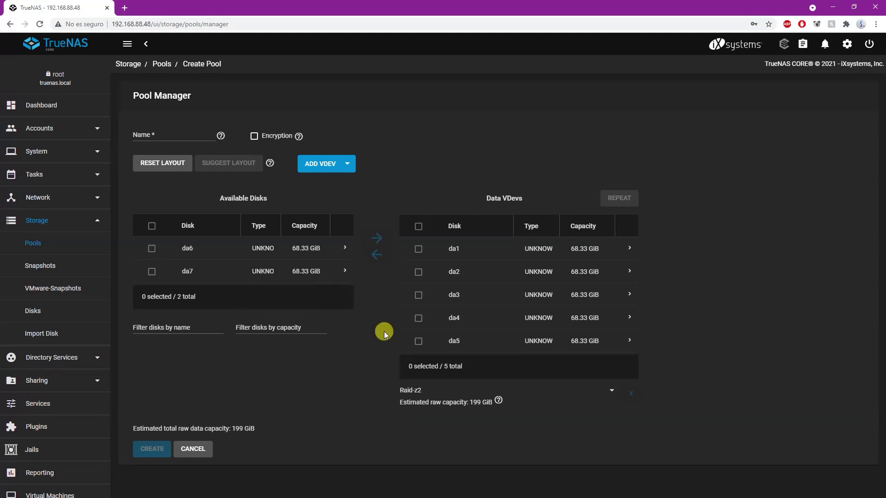
pyautogui.click(438, 393)
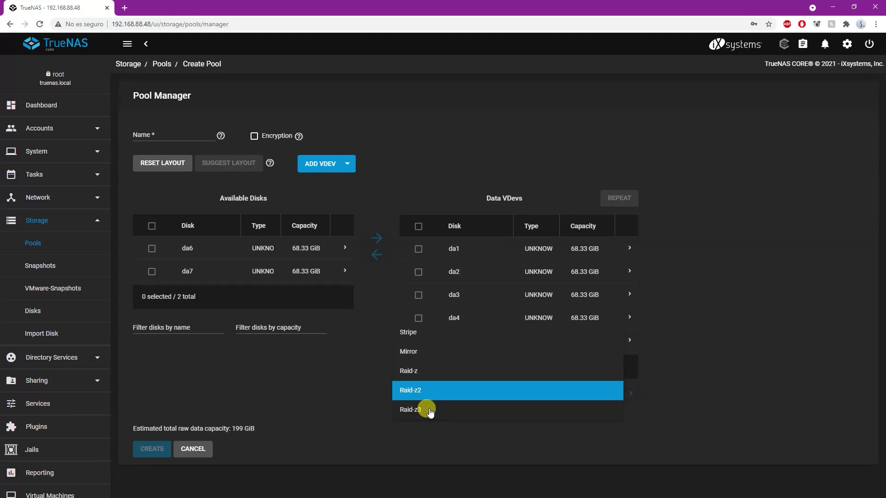
# Step: Add the remaining disks da6 and da7 to the data vdev and set its layout to Raid-z3
pyautogui.click(151, 248)
pyautogui.click(151, 248)
pyautogui.click(152, 271)
pyautogui.click(375, 238)
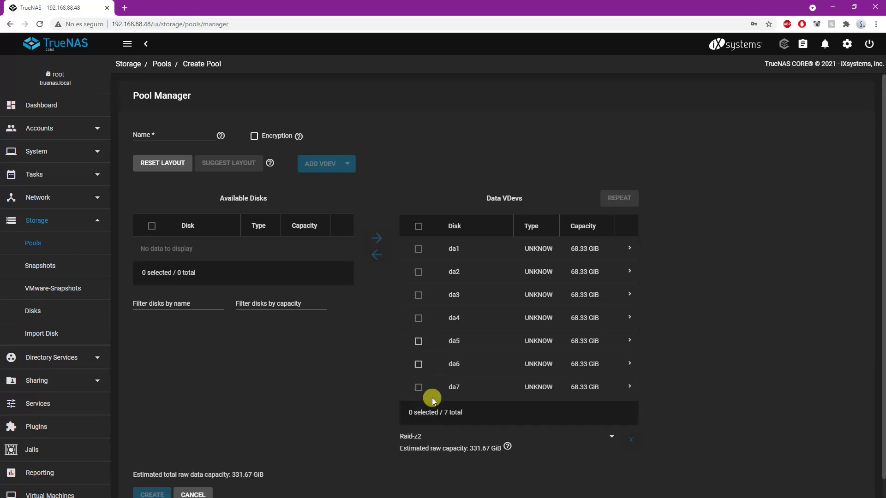
pyautogui.click(434, 436)
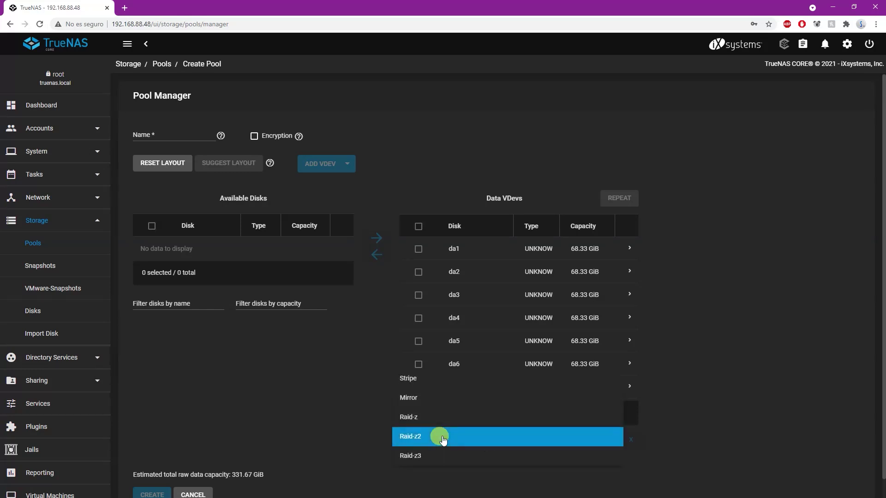
pyautogui.click(436, 460)
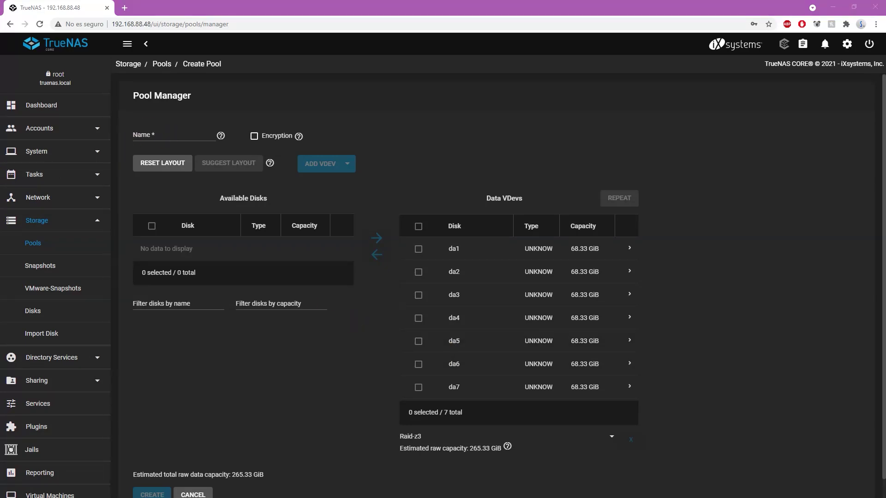
# Step: Switch to the Windows calculator and multiply 68 by 7 for the combined raw capacity of the disks
pyautogui.moveTo(291, 99); pyautogui.dragTo(247, 93)
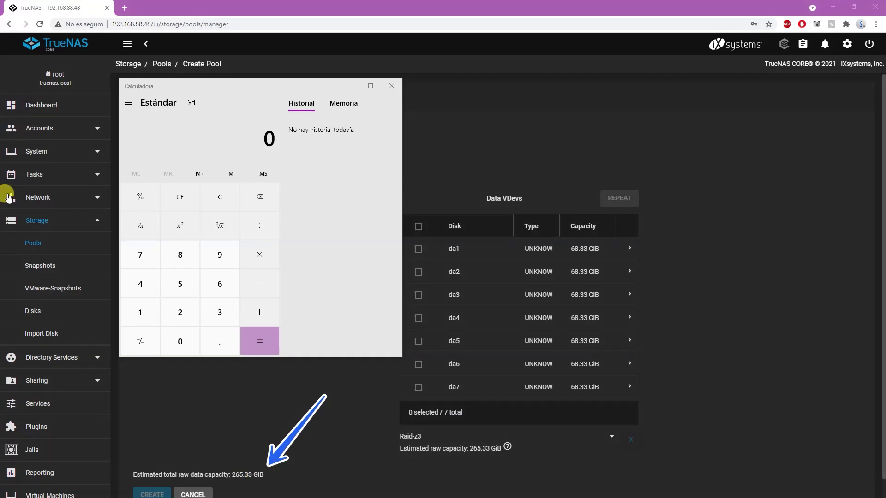
pyautogui.click(253, 84)
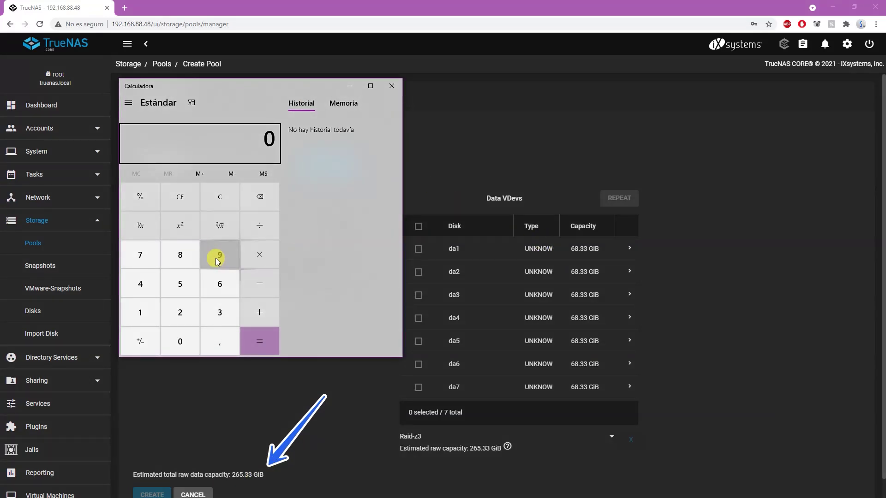
pyautogui.click(210, 283)
pyautogui.click(175, 254)
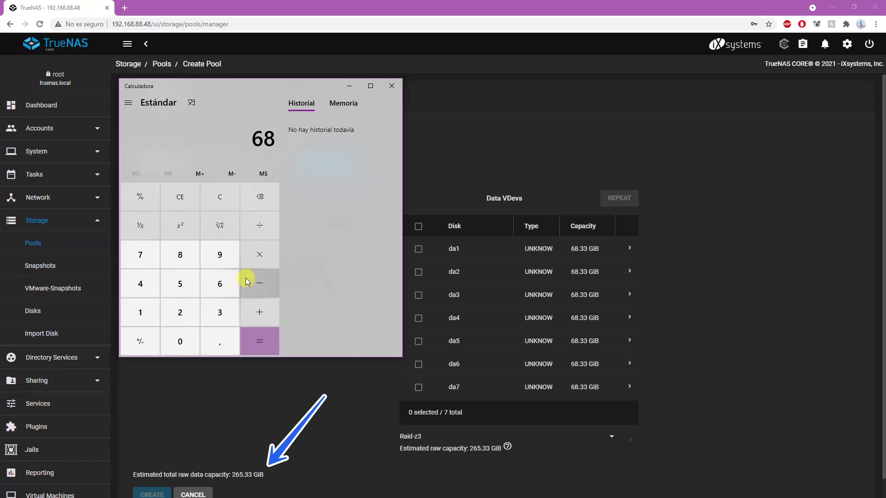
pyautogui.click(253, 255)
pyautogui.click(141, 254)
pyautogui.click(249, 349)
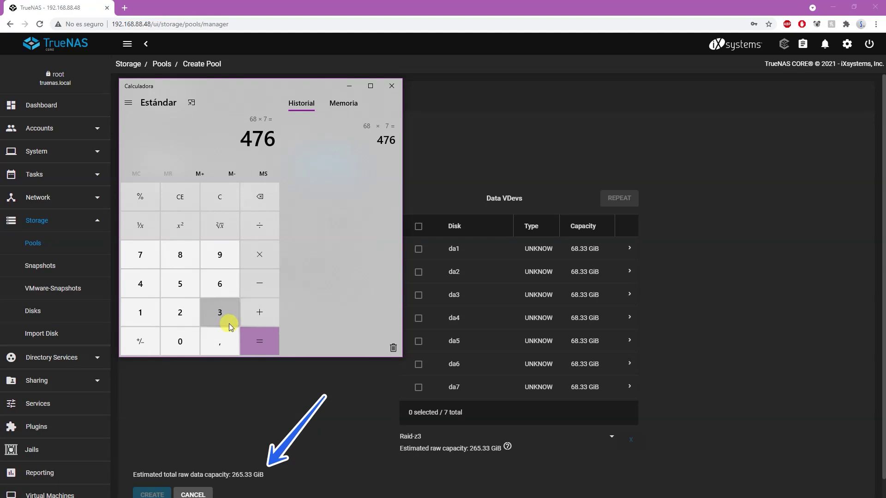
# Step: Subtract 68 three times from the calculated total to account for the three parity disks
pyautogui.click(259, 284)
pyautogui.click(228, 292)
pyautogui.click(180, 255)
pyautogui.click(260, 341)
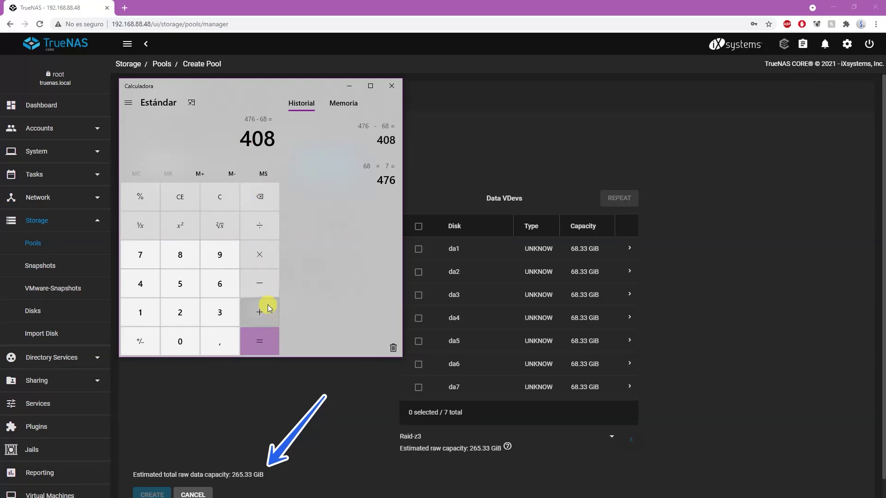
pyautogui.click(261, 288)
pyautogui.click(221, 283)
pyautogui.click(181, 255)
pyautogui.click(255, 343)
pyautogui.click(257, 296)
pyautogui.click(207, 277)
pyautogui.click(193, 264)
pyautogui.click(265, 348)
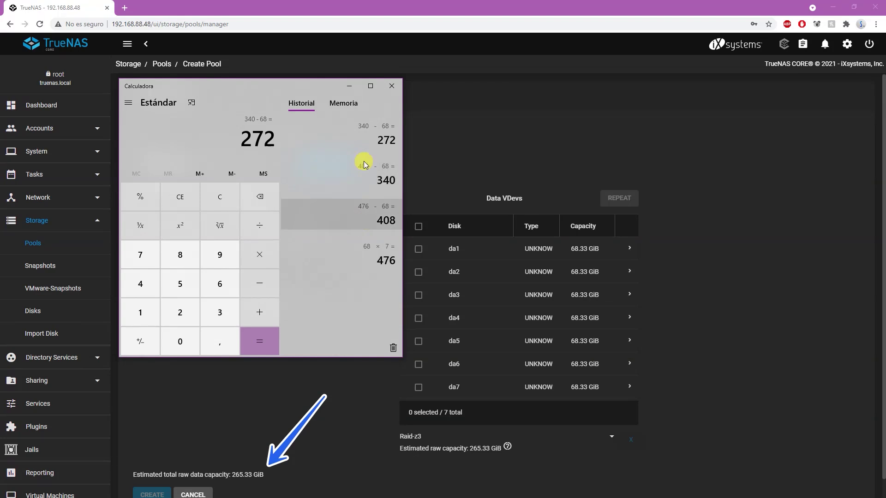
# Step: Compare the pool's estimated total raw data capacity with the calculator result, and close the calculator
pyautogui.click(232, 474)
pyautogui.doubleClick(232, 474)
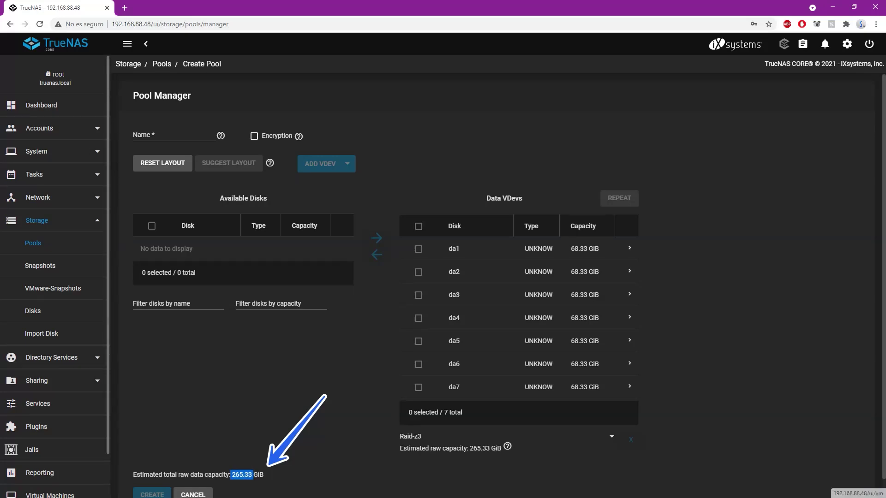
pyautogui.hotkey('alt', 'Tab')
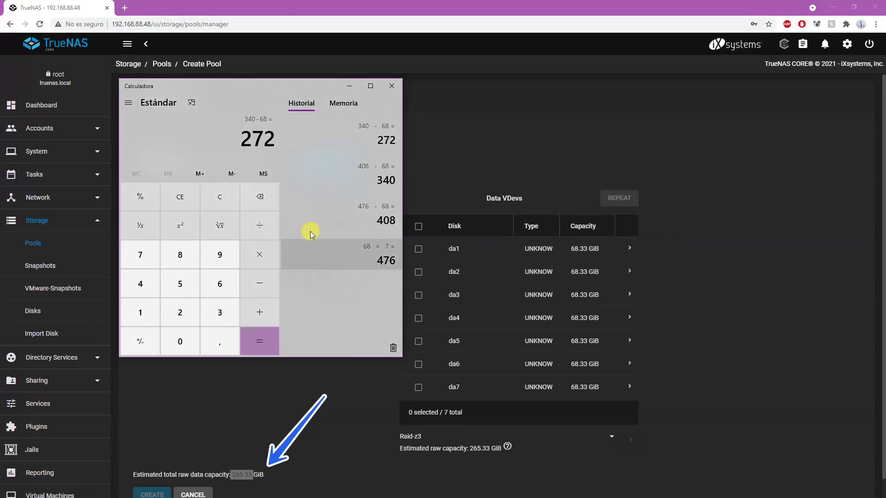
pyautogui.click(391, 87)
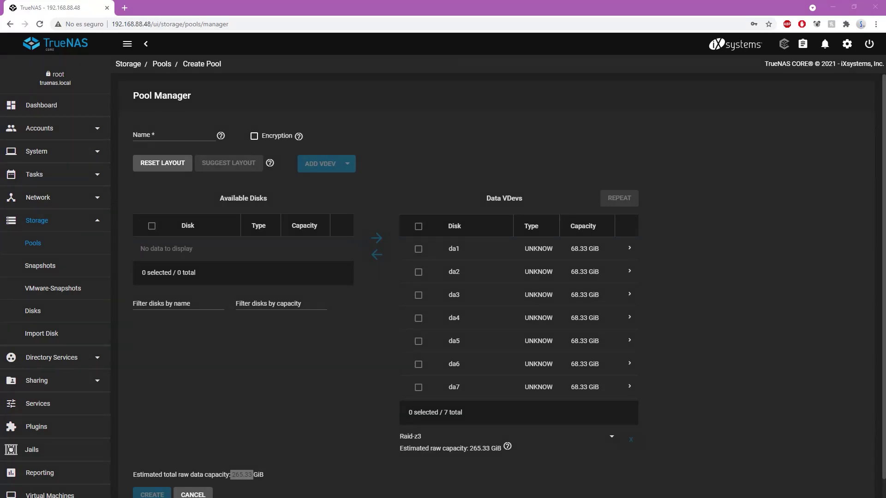
# Step: Name the pool "Pool 3" and create it, confirming that the contents of all added disks will be erased
pyautogui.click(229, 400)
pyautogui.click(166, 134)
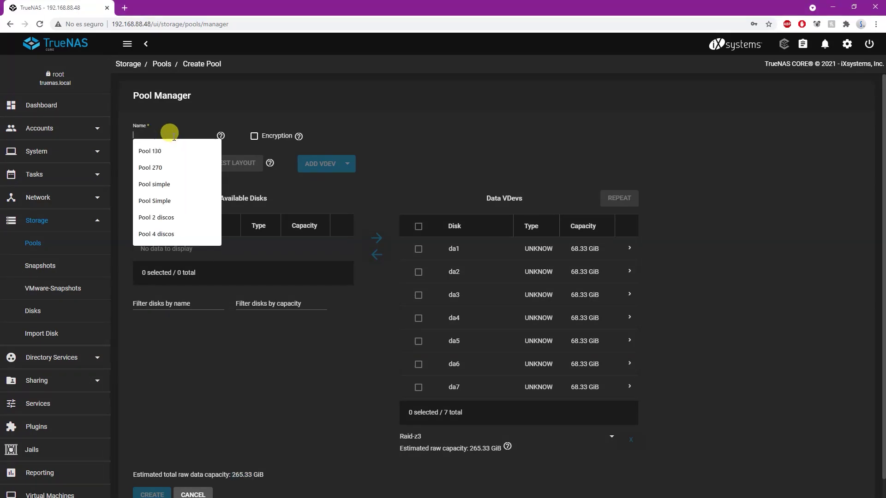
pyautogui.write('P')
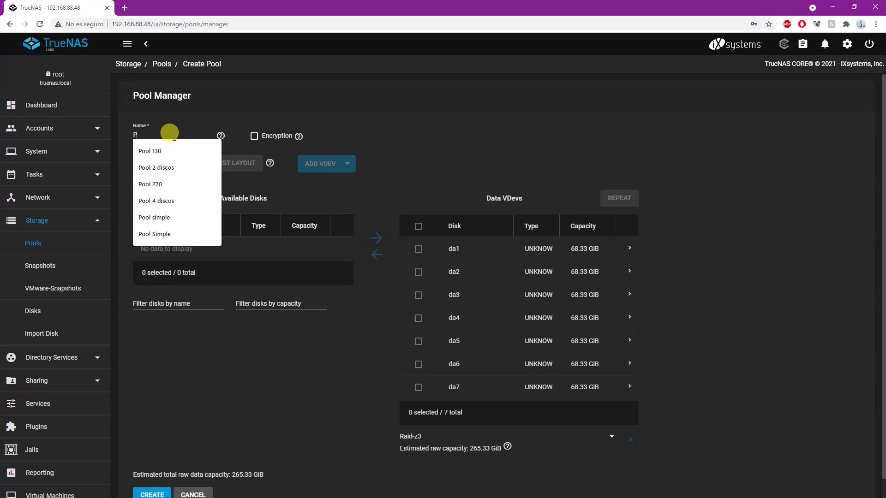
pyautogui.write('ool 3')
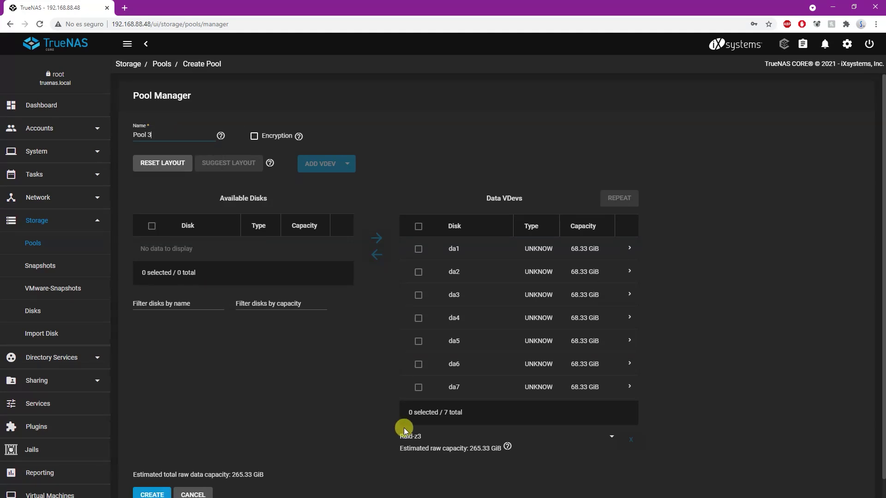
pyautogui.click(153, 492)
pyautogui.click(406, 288)
pyautogui.click(474, 289)
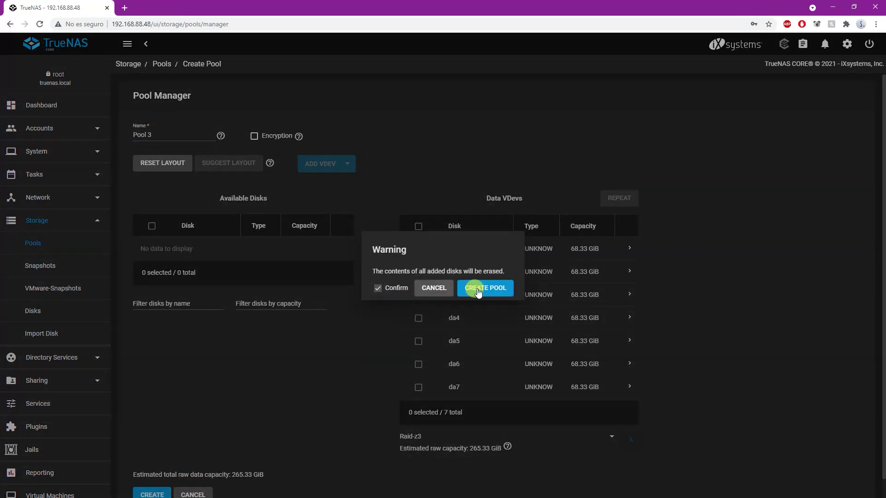